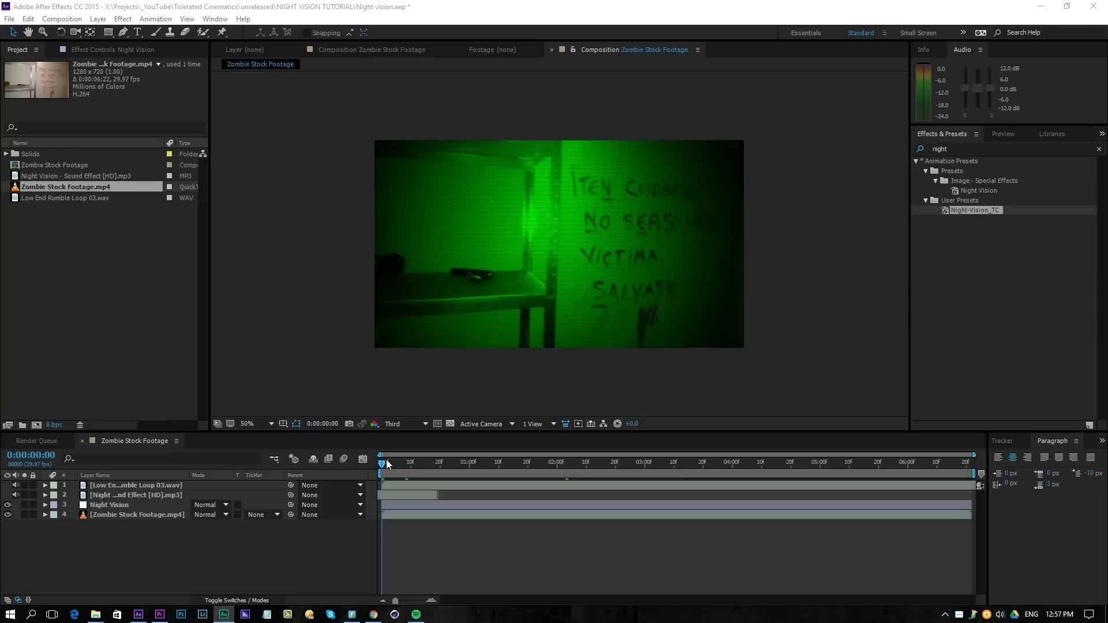
Step: Solo the Zombie Stock Footage layer to view the raw clip around four seconds in
click(110, 514)
click(24, 515)
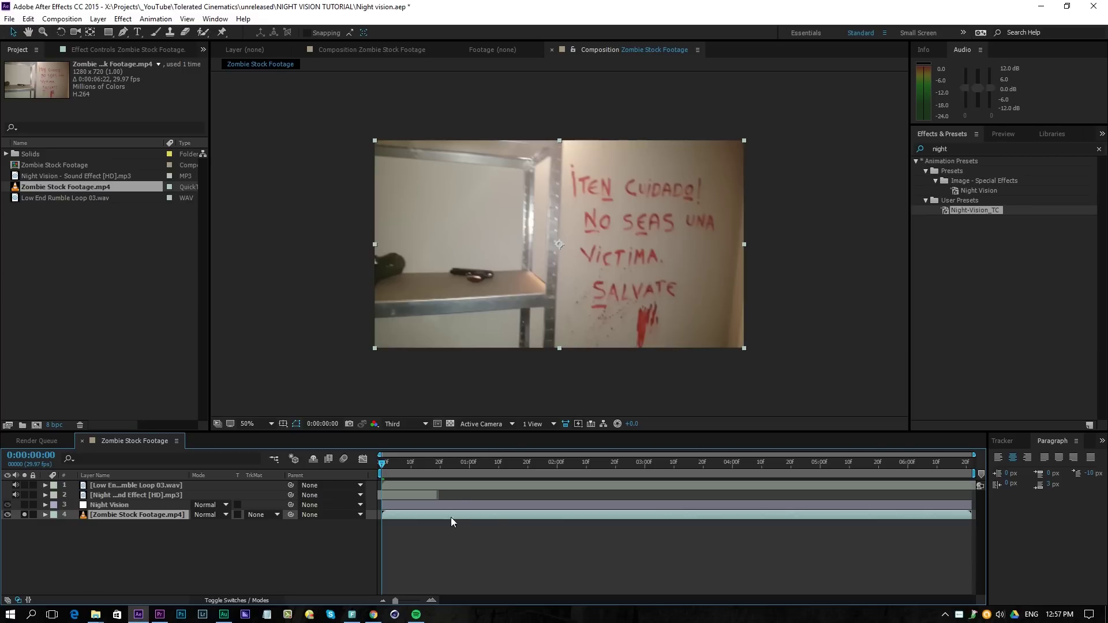
key(space)
drag(386, 472, 910, 483)
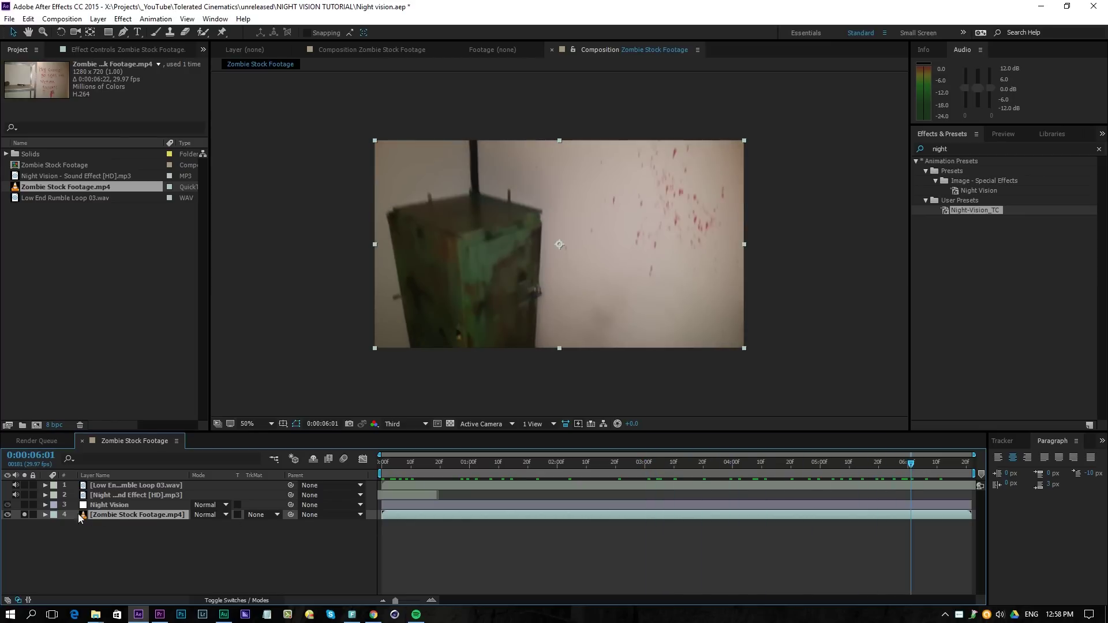
Step: Preview the Night-Vision_TC preset on the footage, undo it, and select layers 1–3
click(118, 505)
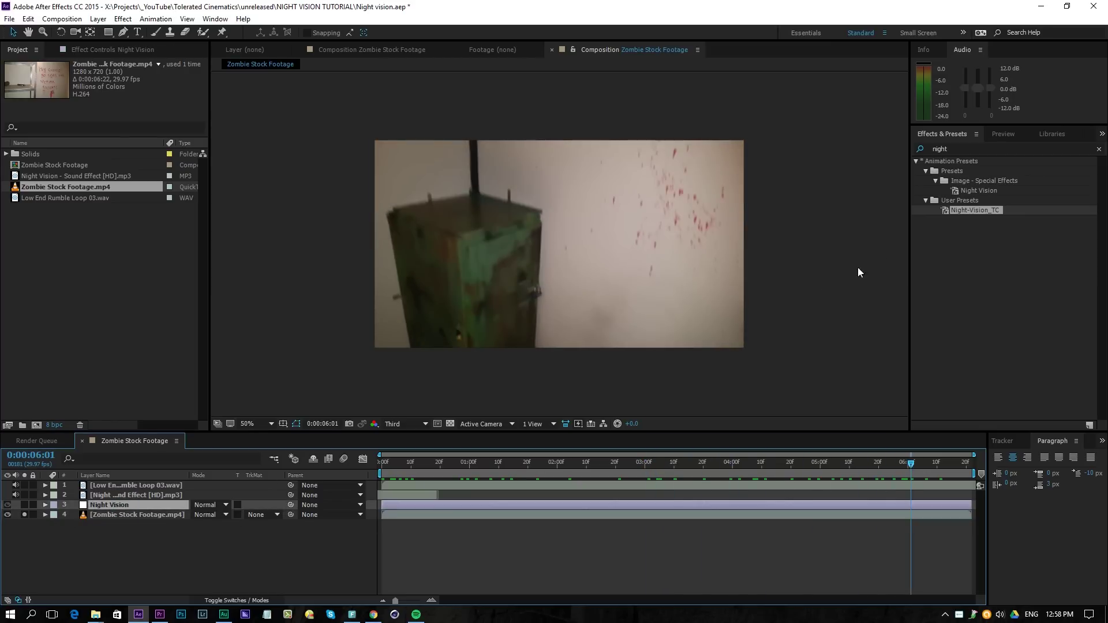
drag(981, 212, 775, 515)
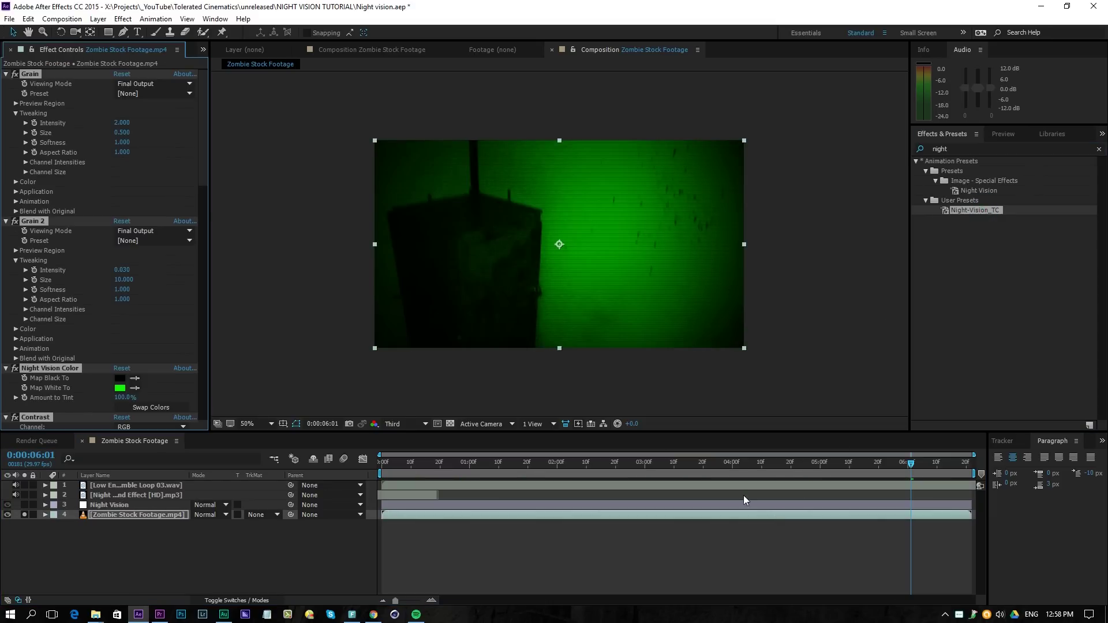
drag(739, 467, 758, 465)
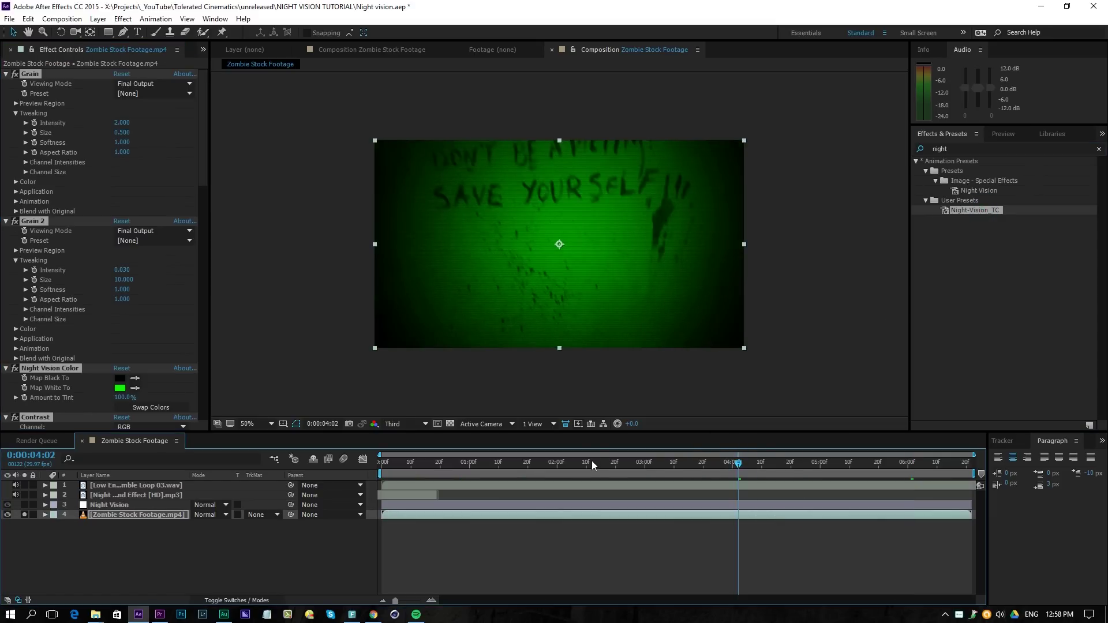
key(space)
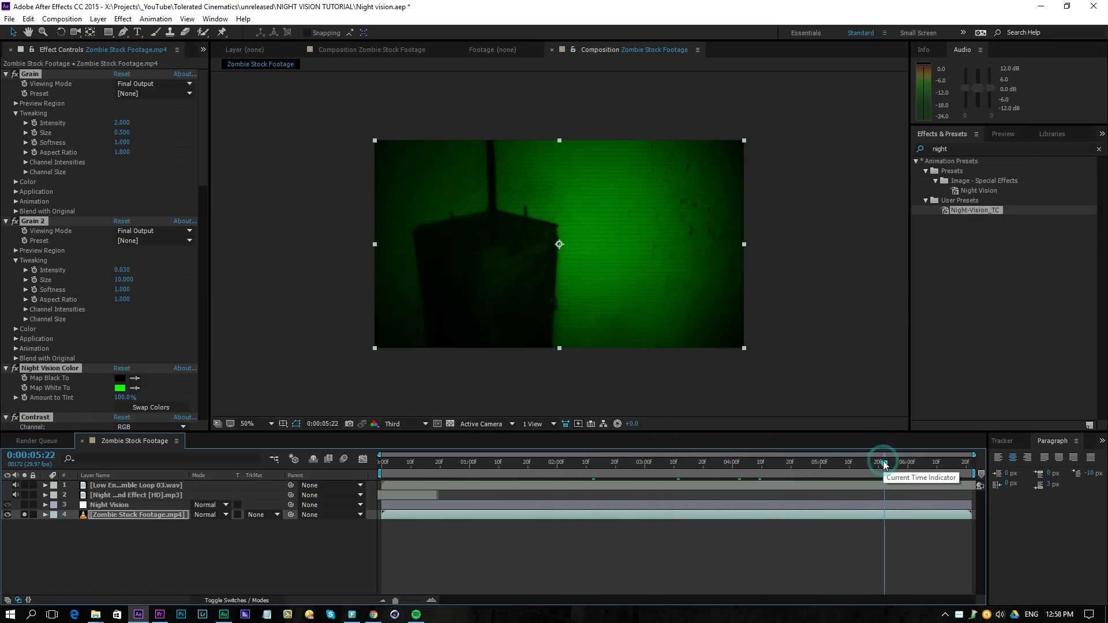
key(ctrl+z)
drag(781, 462, 238, 487)
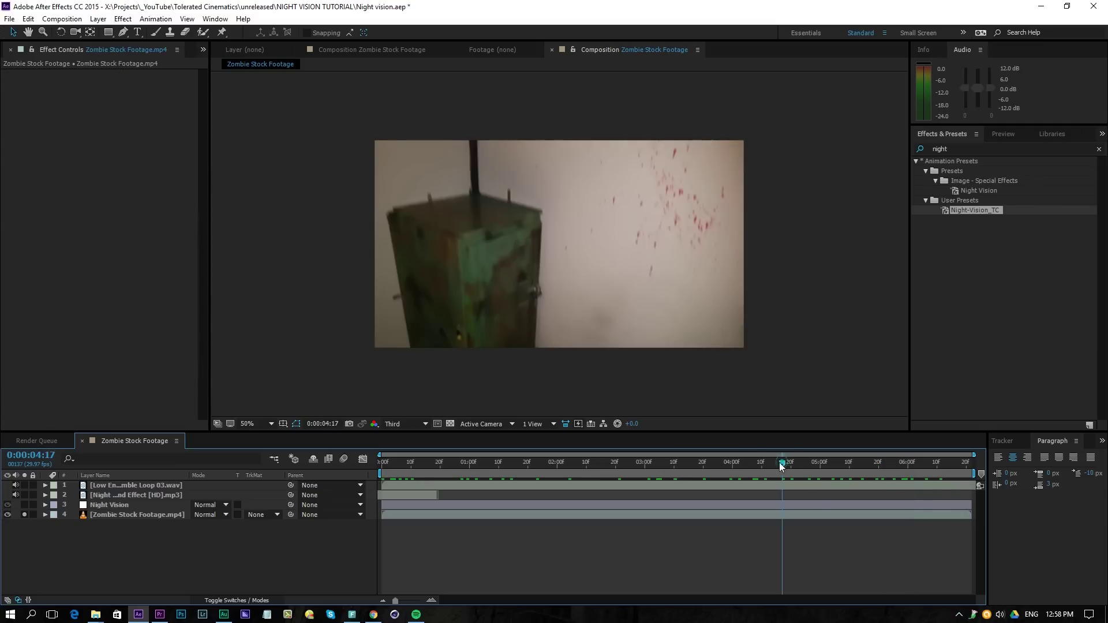
click(144, 506)
shift+click(141, 486)
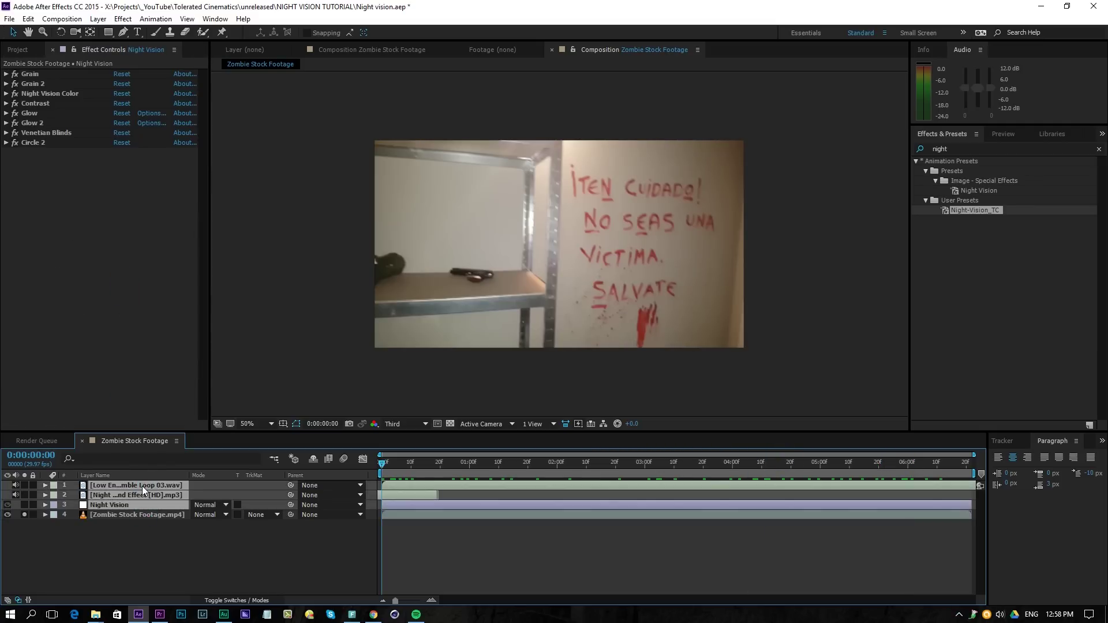
Step: Delete the sound and Night Vision layers and add an adjustment layer named 'Nightvision Style'
key(Delete)
right_click(241, 513)
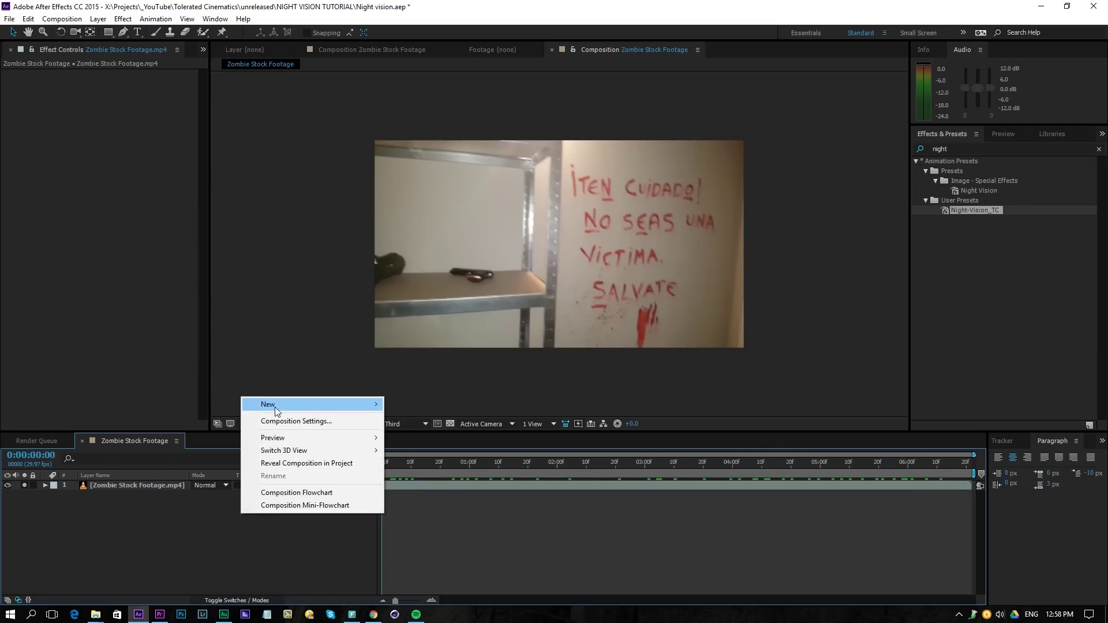
click(178, 499)
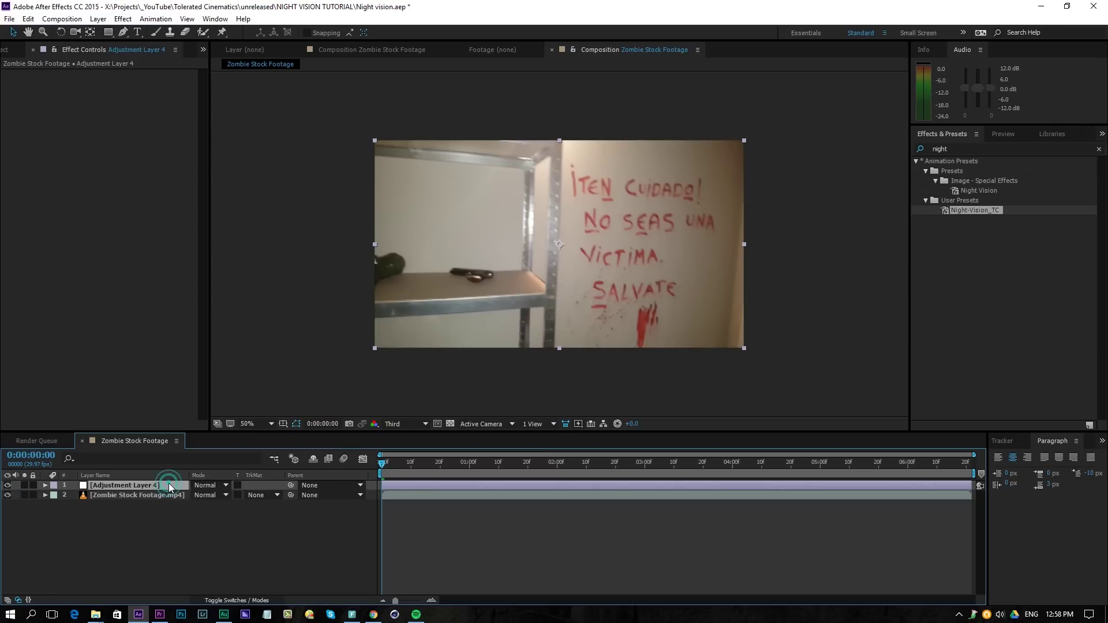
key(Return)
text(Nightv)
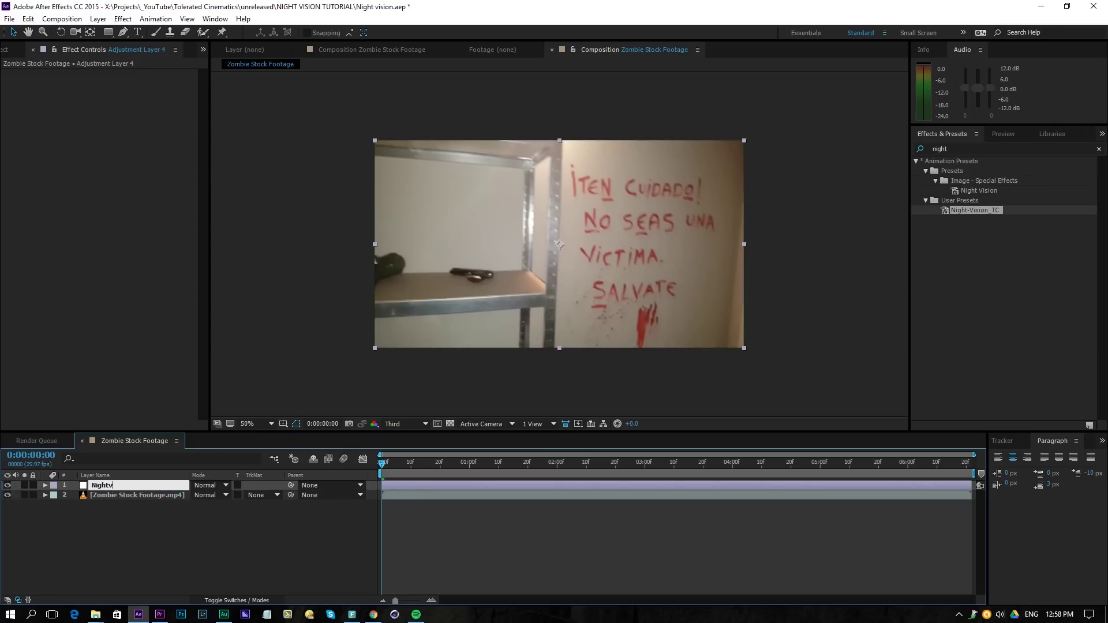
text(ision Style)
key(Return)
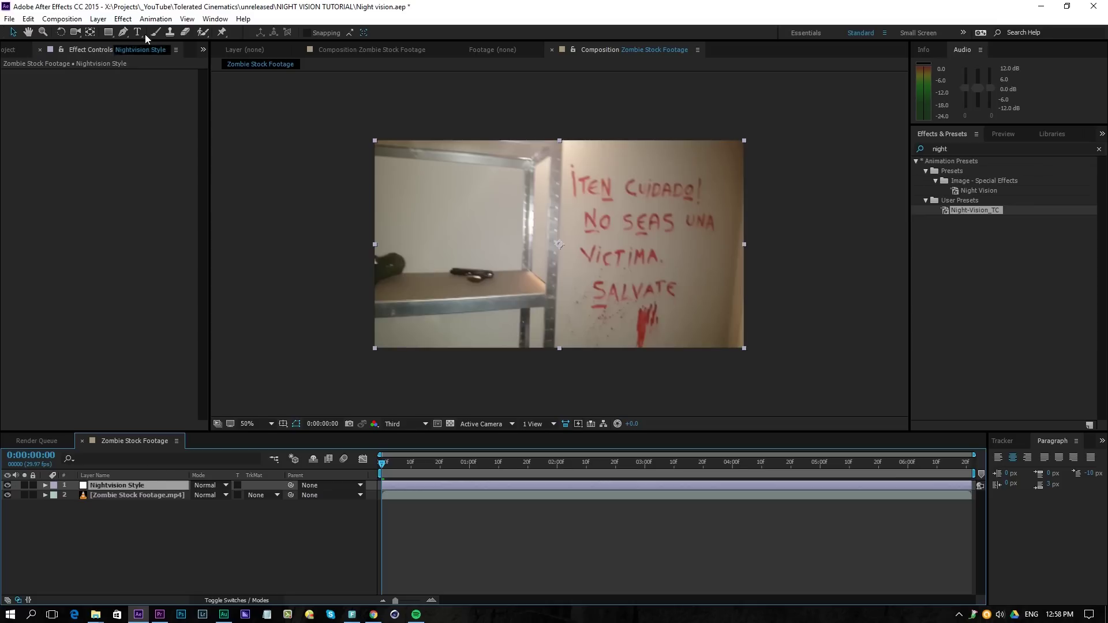
Step: Add an Add Grain effect with Final Output viewing mode and intensity 3
click(123, 18)
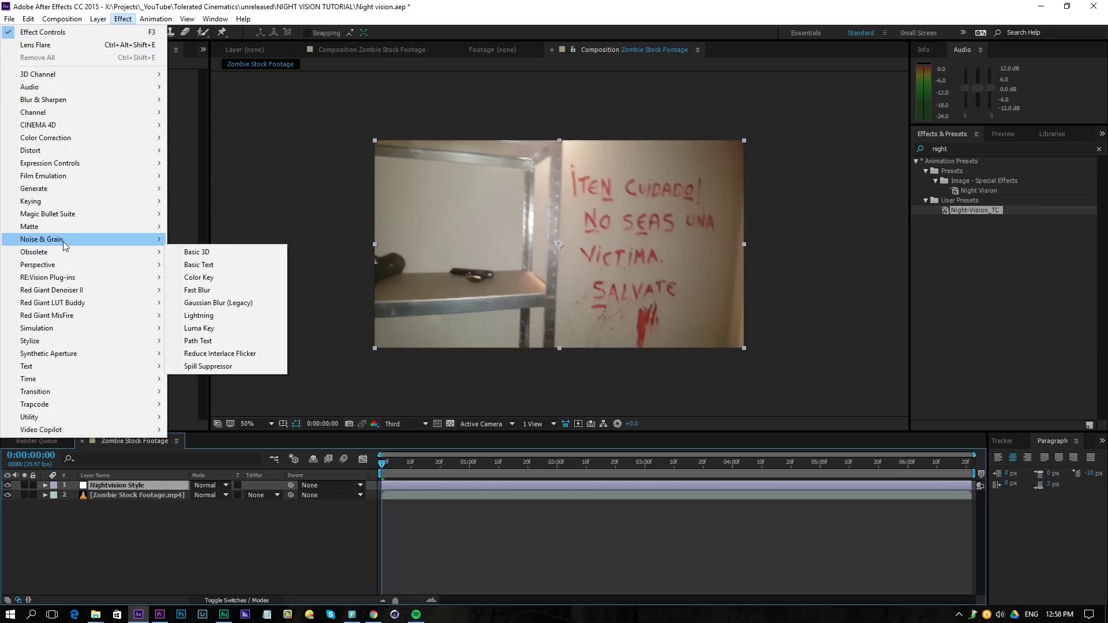
click(204, 239)
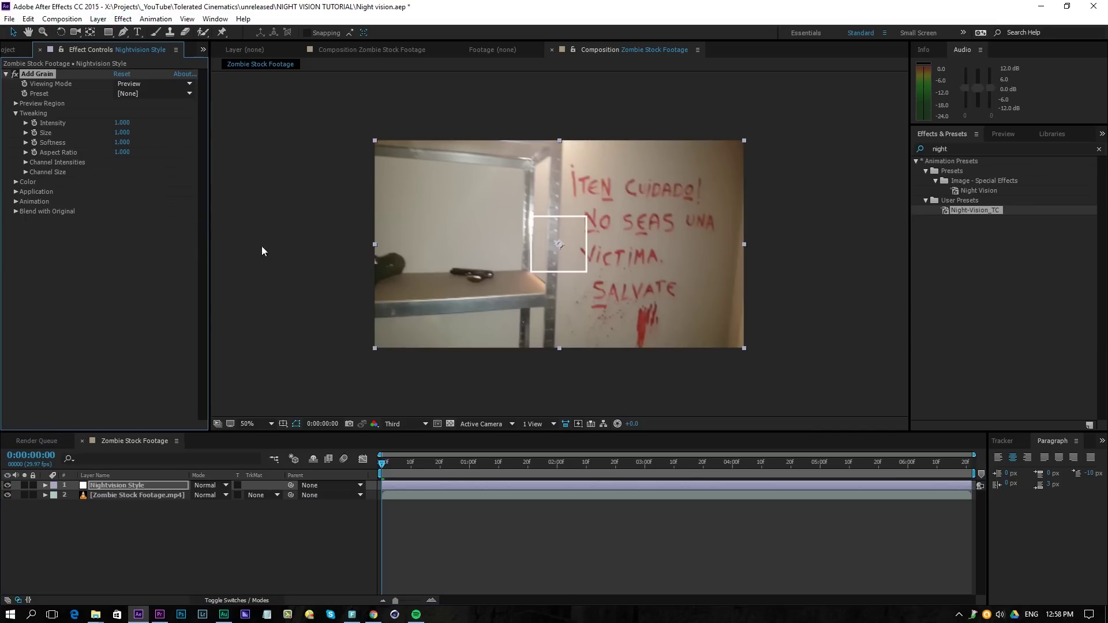
click(140, 84)
click(150, 120)
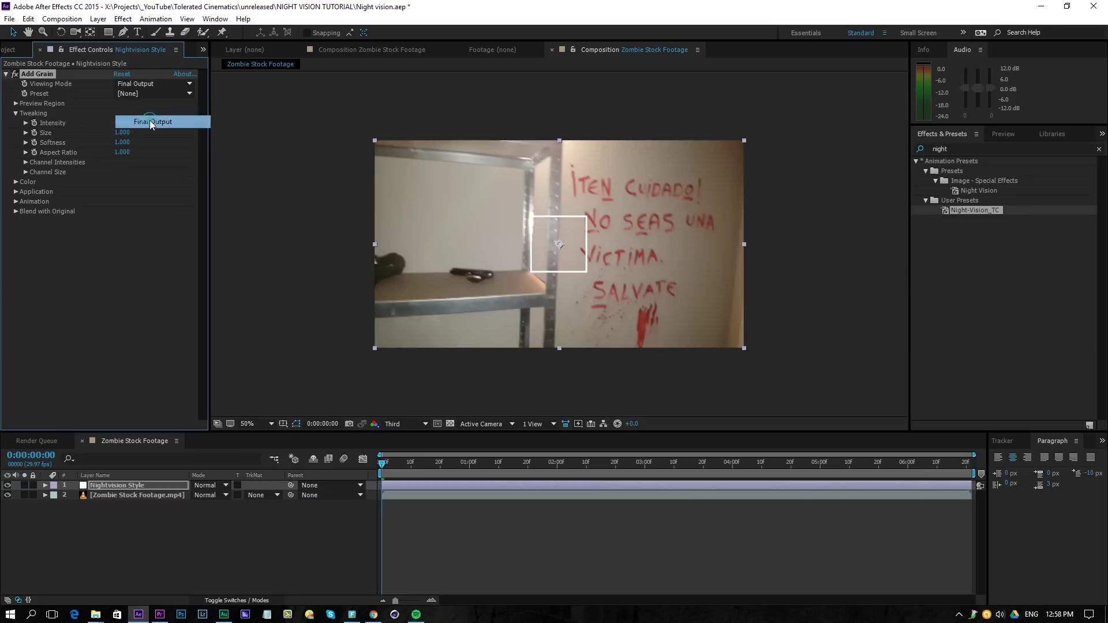
key(slash)
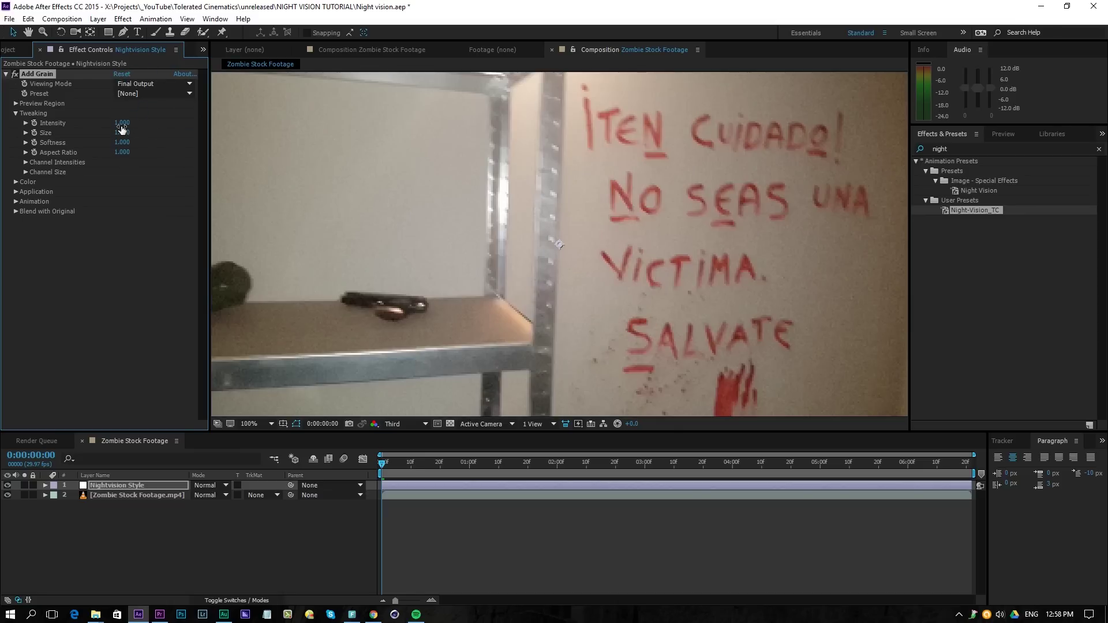
click(126, 123)
text(3)
key(Return)
key(comma)
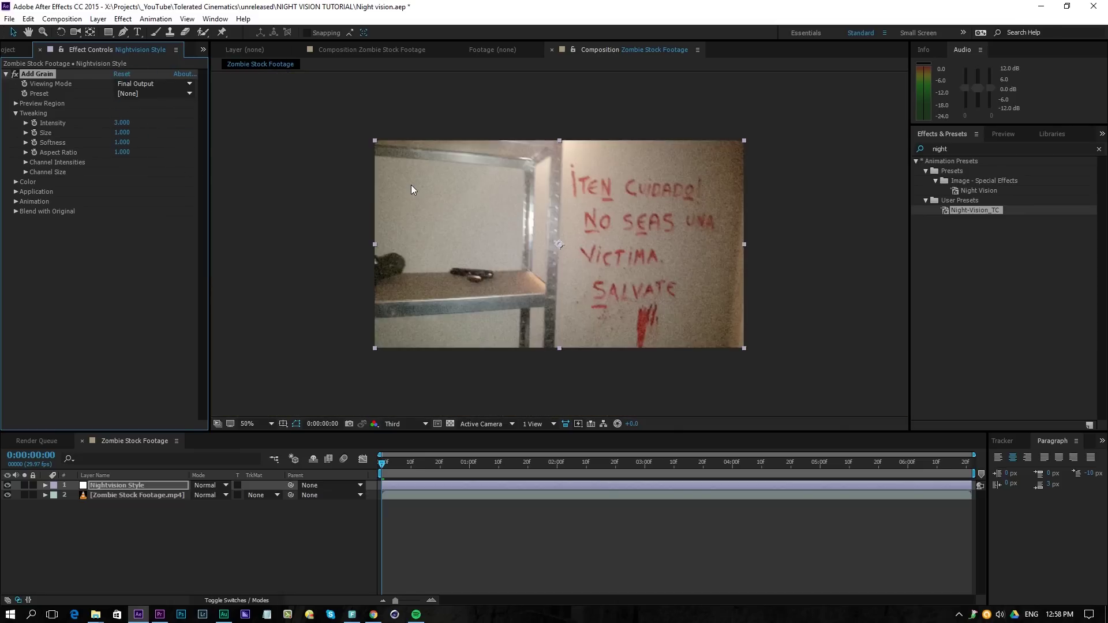
key(period)
key(comma)
Step: Duplicate Add Grain and set Add Grain 2 to size 10 and intensity 0.025
key(ctrl+d)
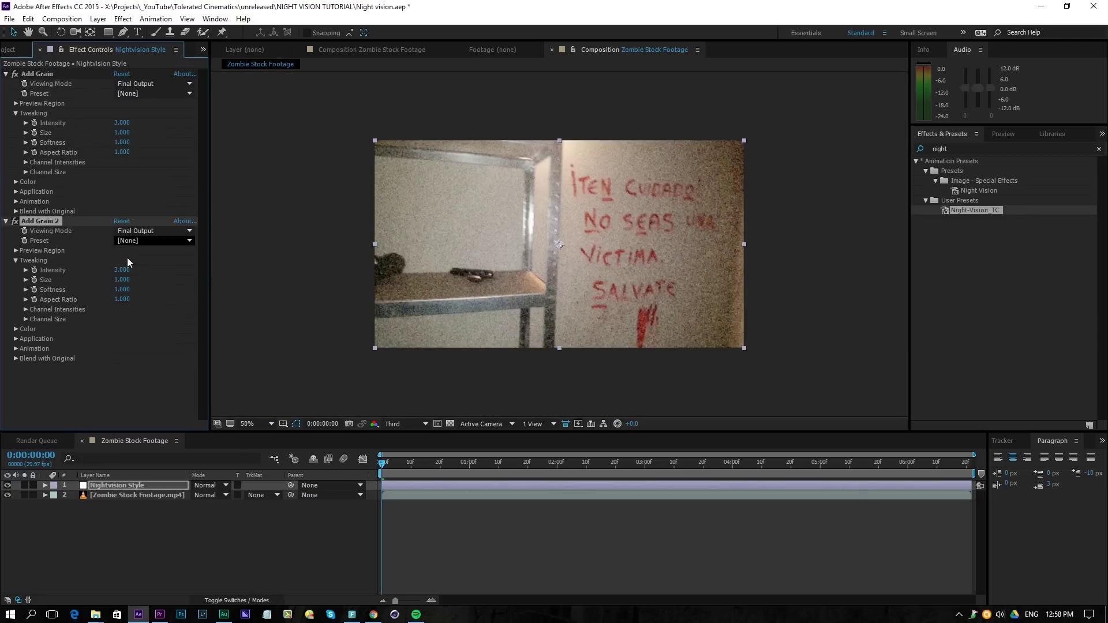
click(122, 279)
text(4)
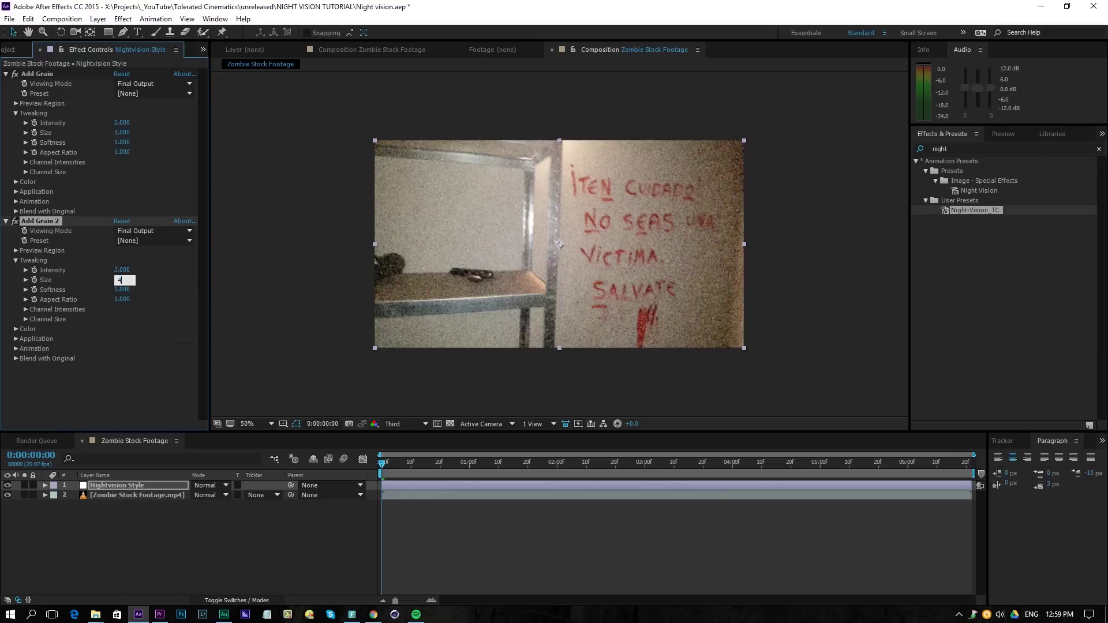
text(0)
key(Return)
click(121, 270)
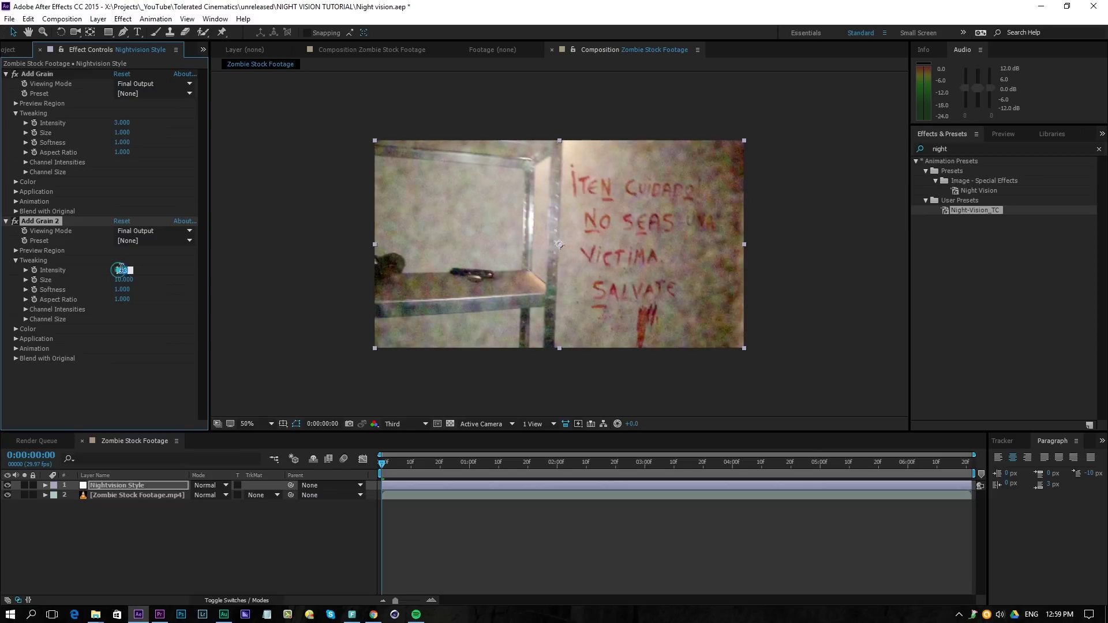
text(0.100)
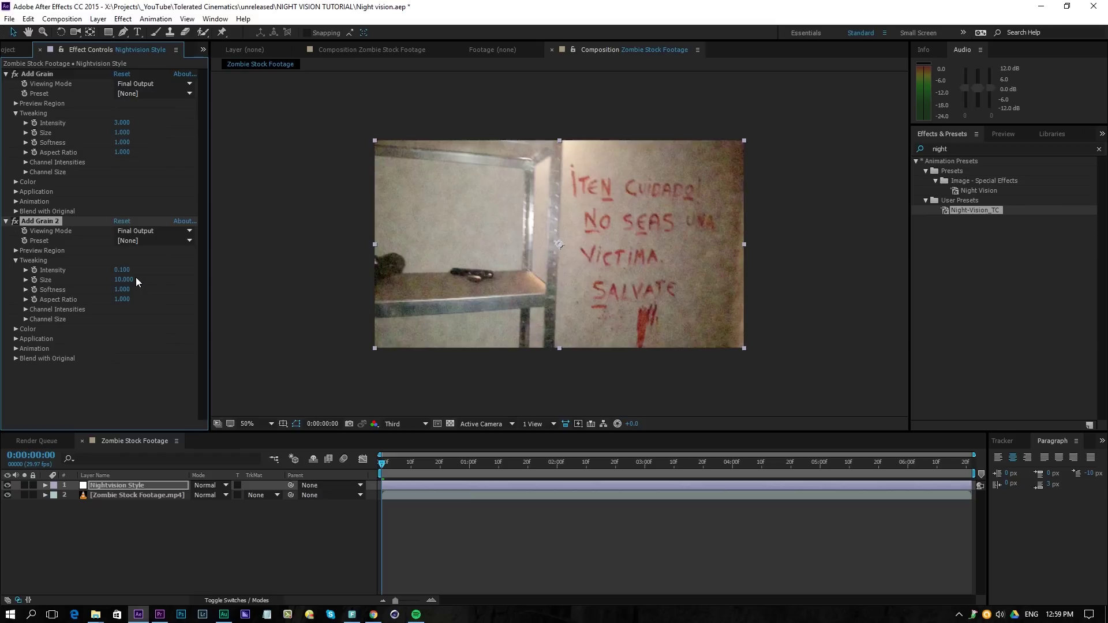
click(129, 269)
key(BackSpace)
text(0)
text(0.0)
click(145, 248)
Step: Preview the layered grain, stop at 0:00:01:03, and fit the frame in the viewer
click(467, 462)
key(space)
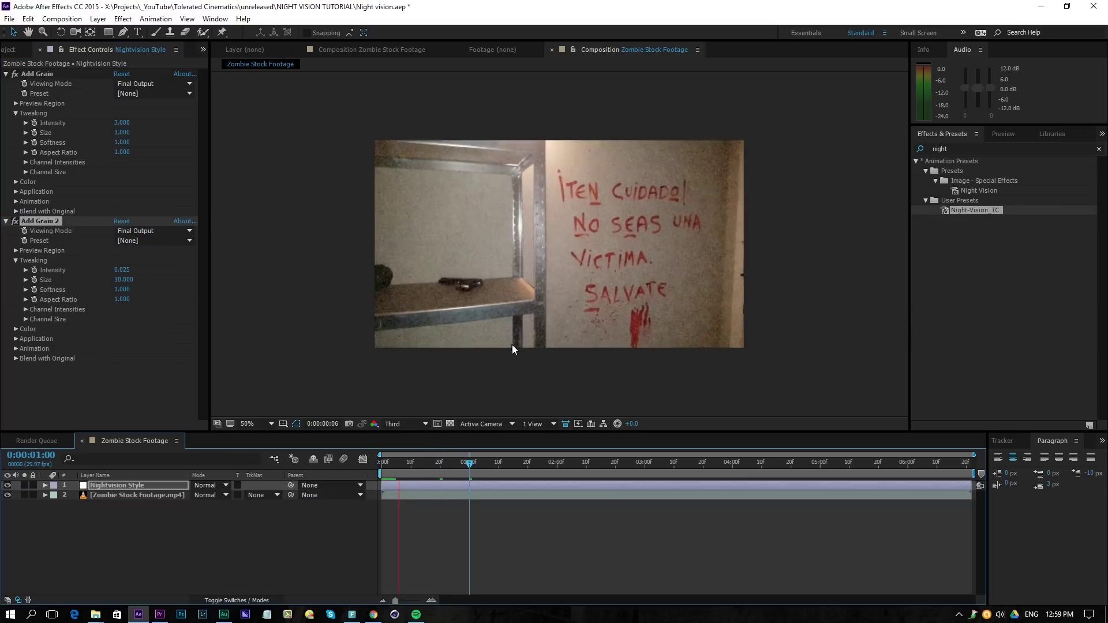
key(slash)
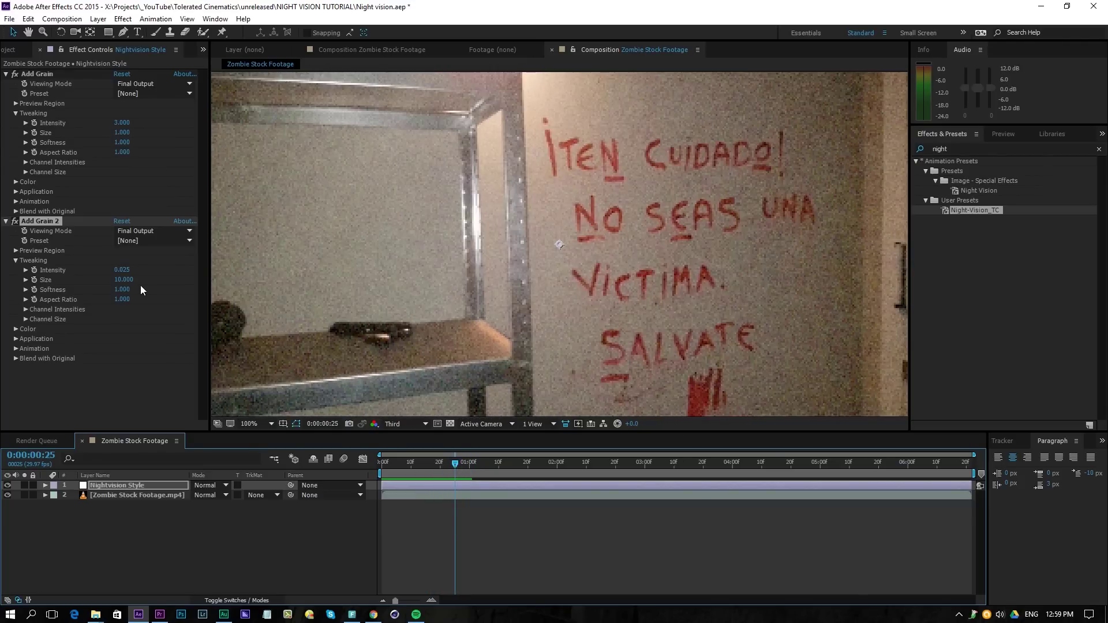
drag(124, 281, 169, 279)
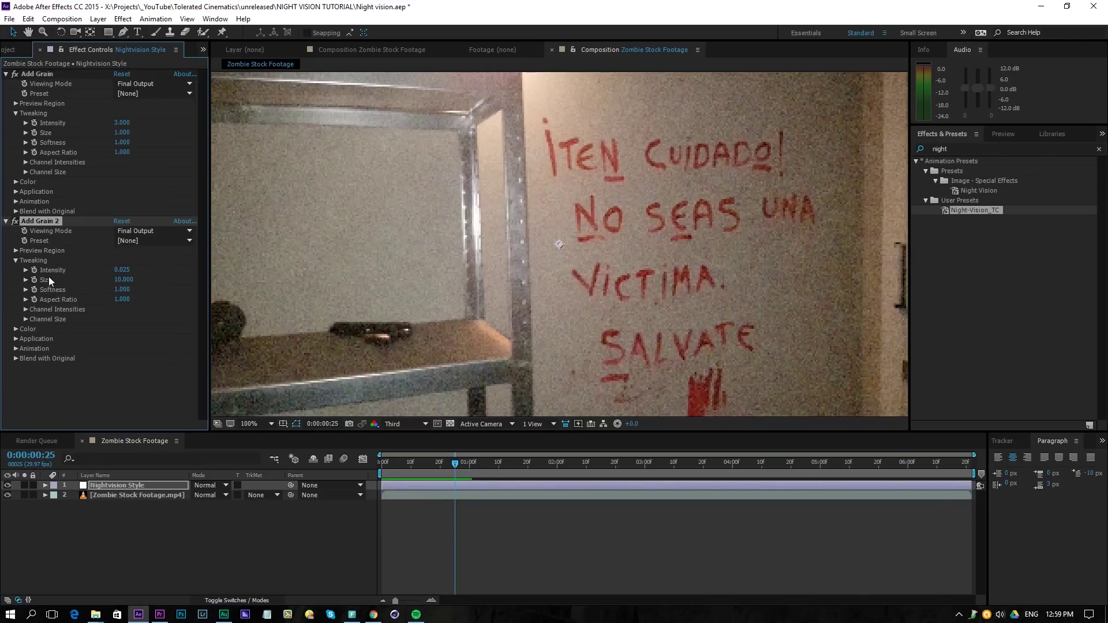
click(411, 461)
key(space)
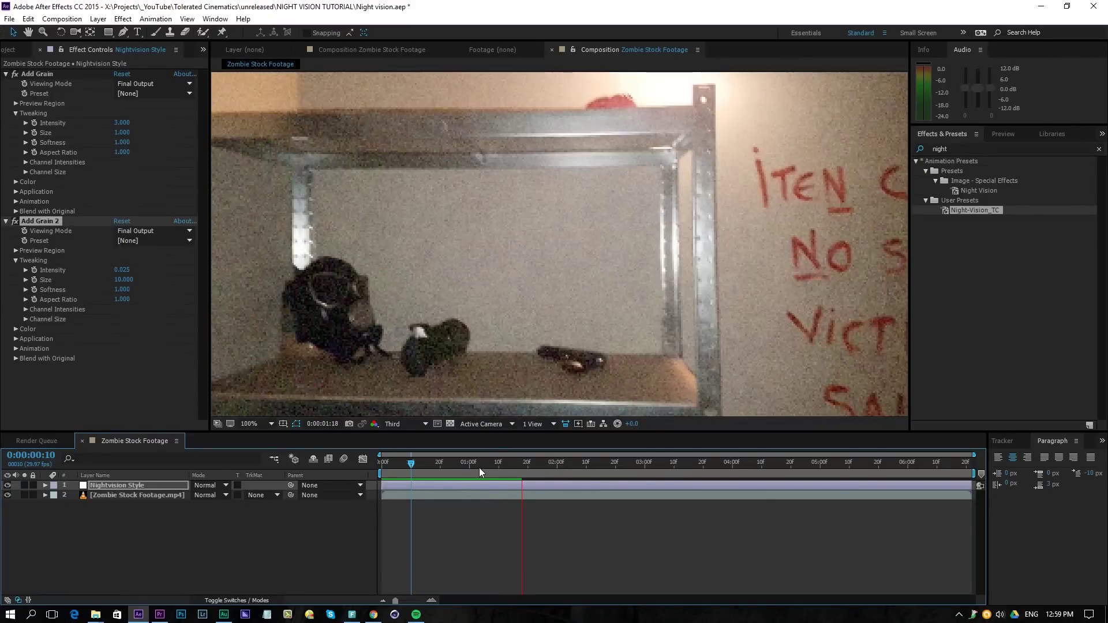
click(479, 468)
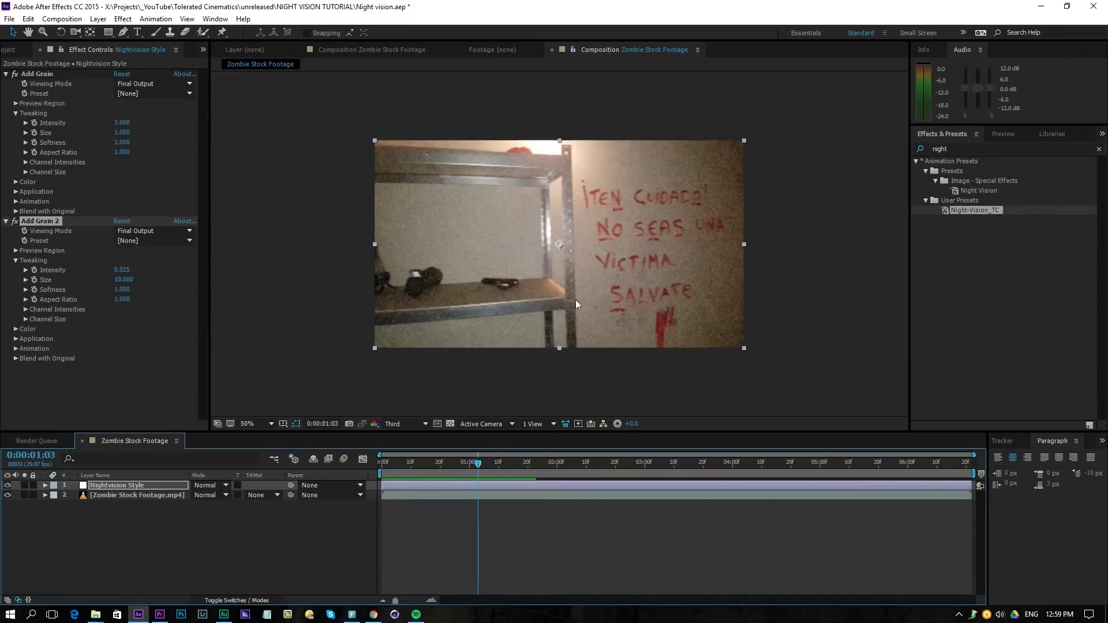
key(comma)
key(comma)
Step: Collapse the grain effects and add a Tint mapping white to green #3ADF0D
click(7, 75)
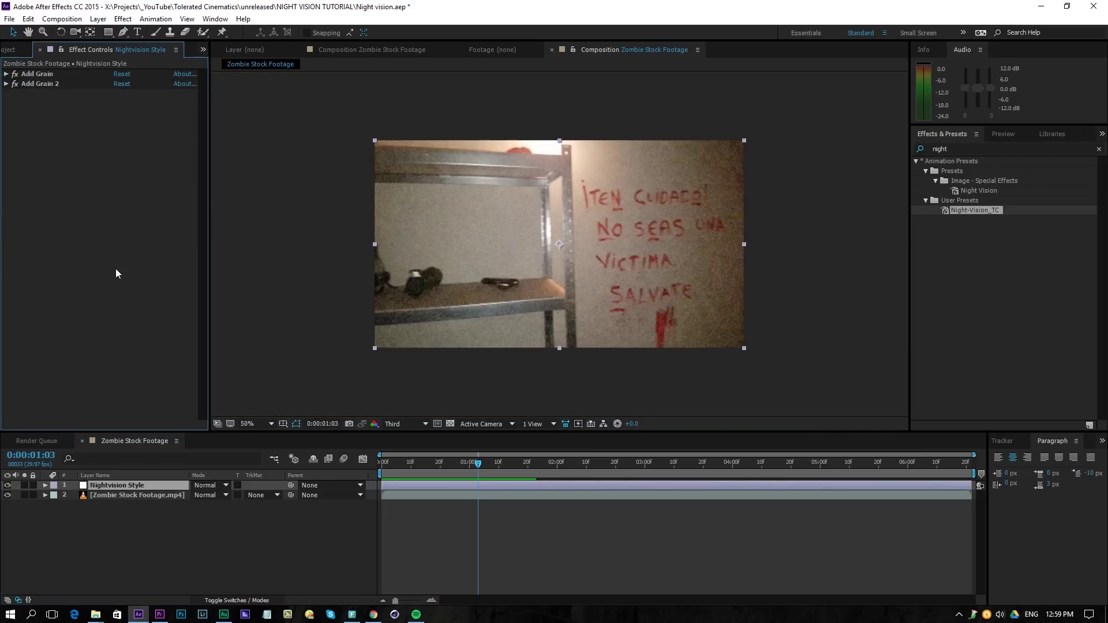
click(123, 19)
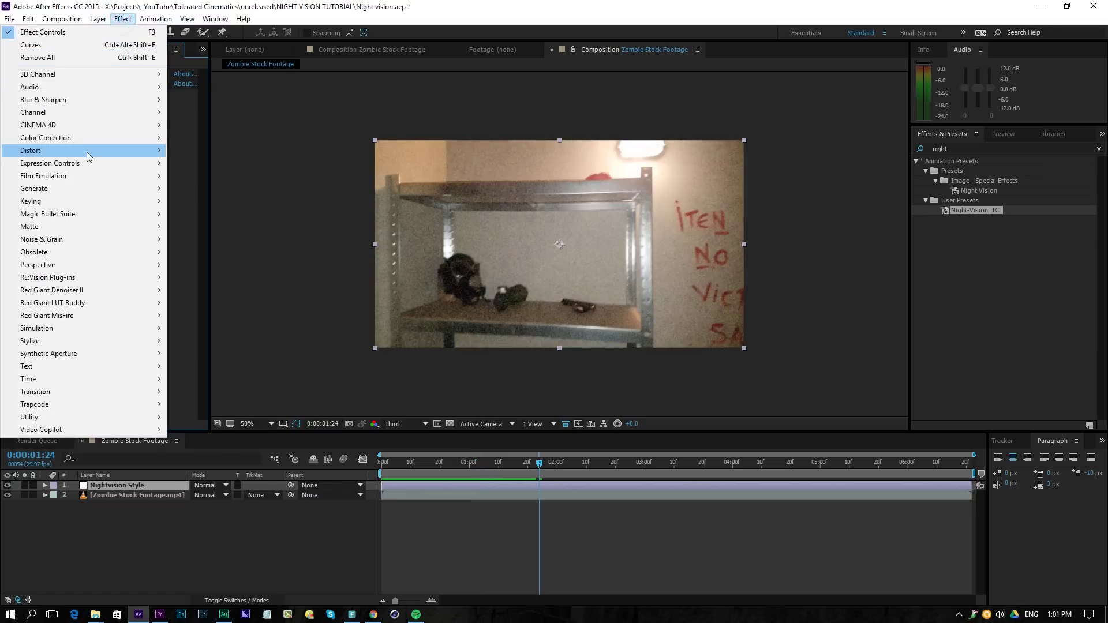
click(90, 136)
click(195, 530)
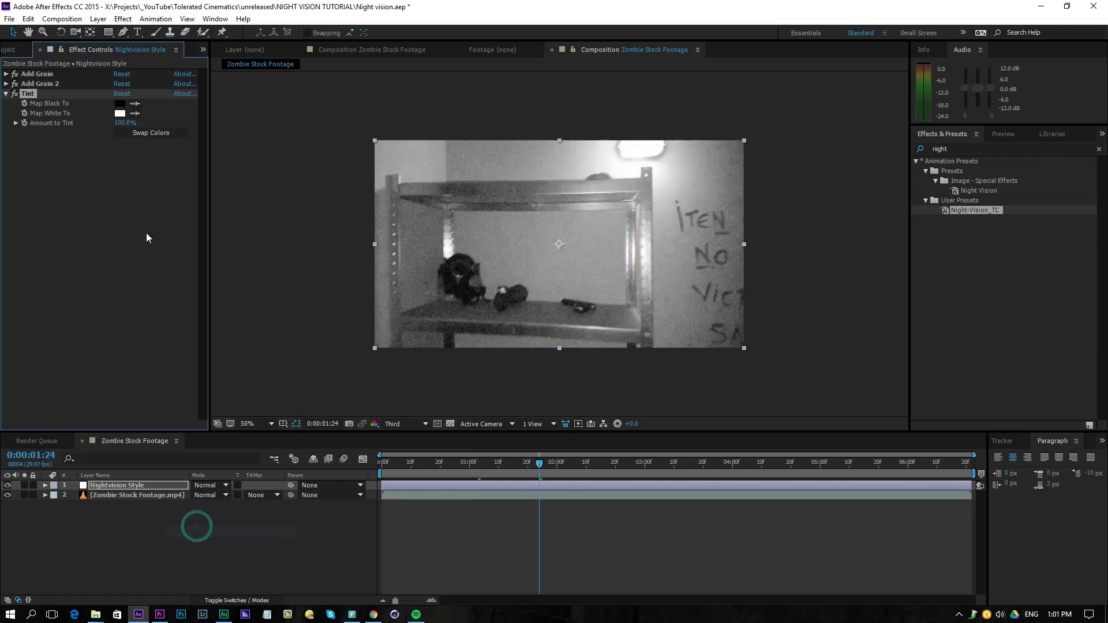
click(120, 114)
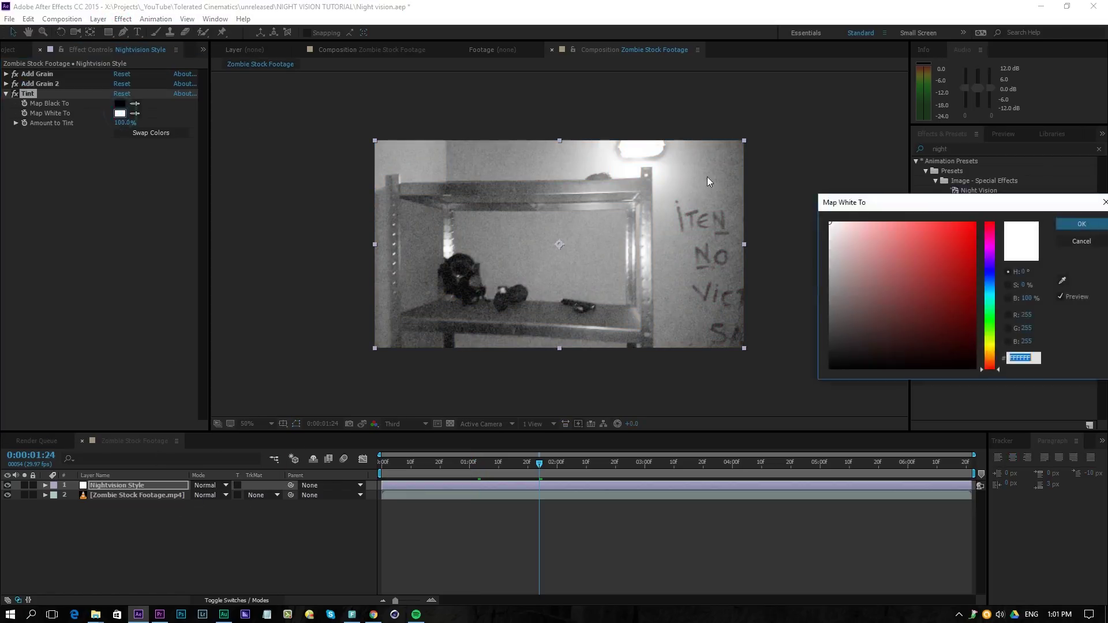
click(989, 328)
click(974, 223)
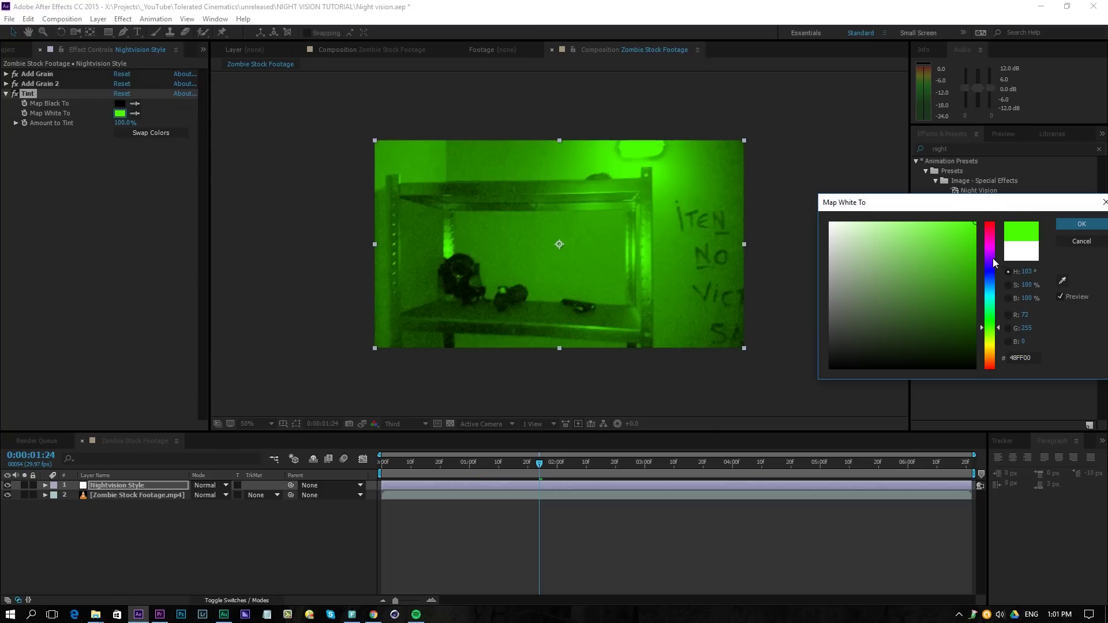
click(968, 241)
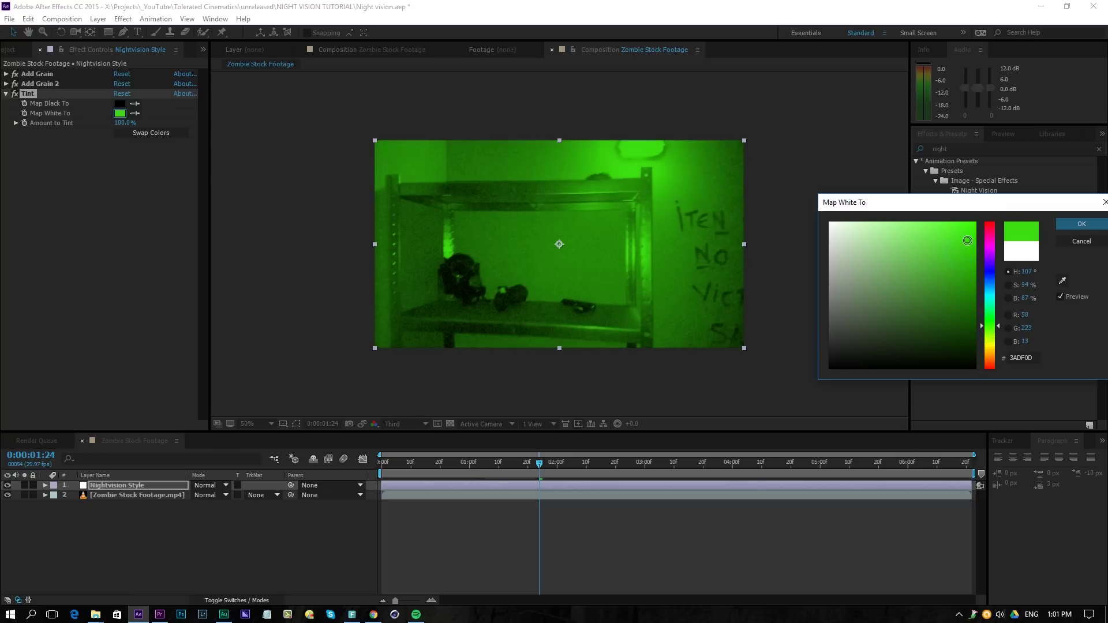
key(Return)
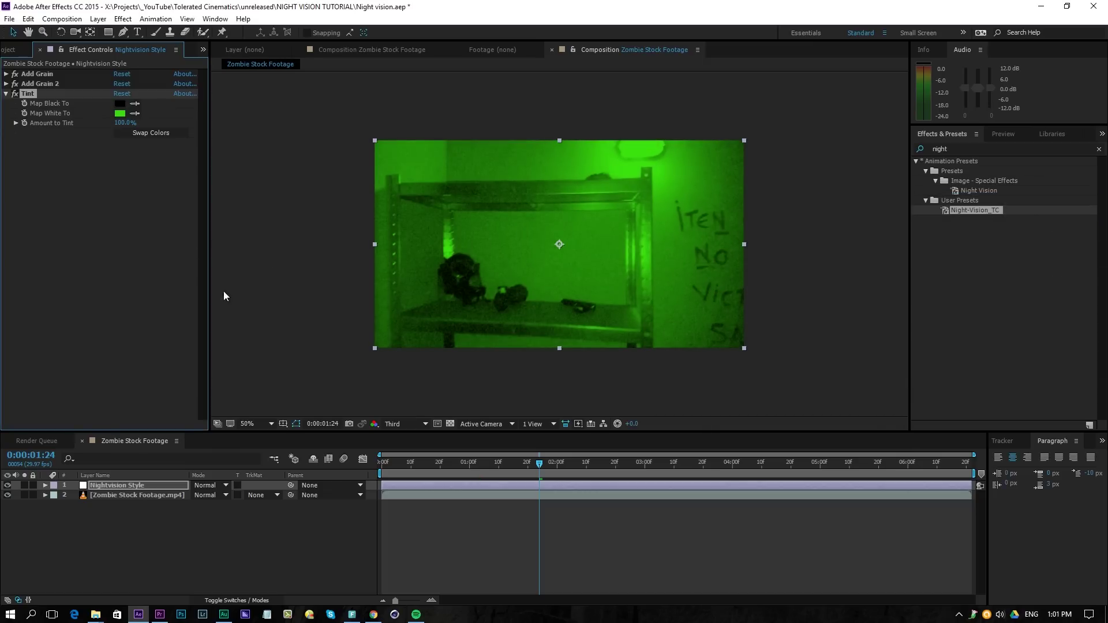
drag(578, 469, 530, 469)
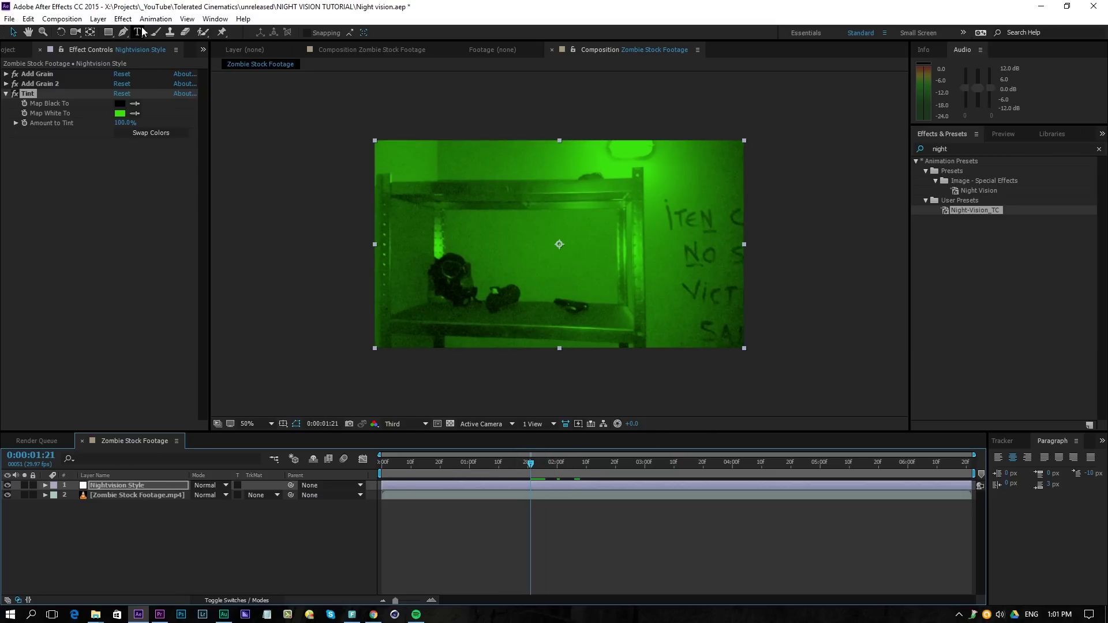
Step: Add a Glow effect with radius 50 and intensity lowered to 0.5
click(123, 19)
mouse_move(30, 340)
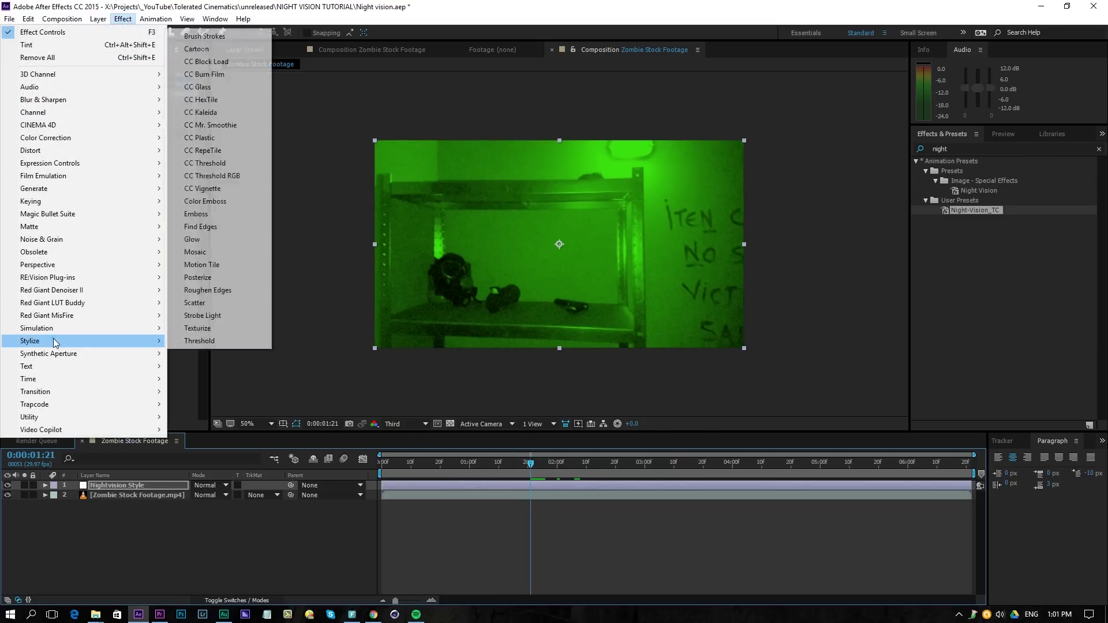
click(206, 241)
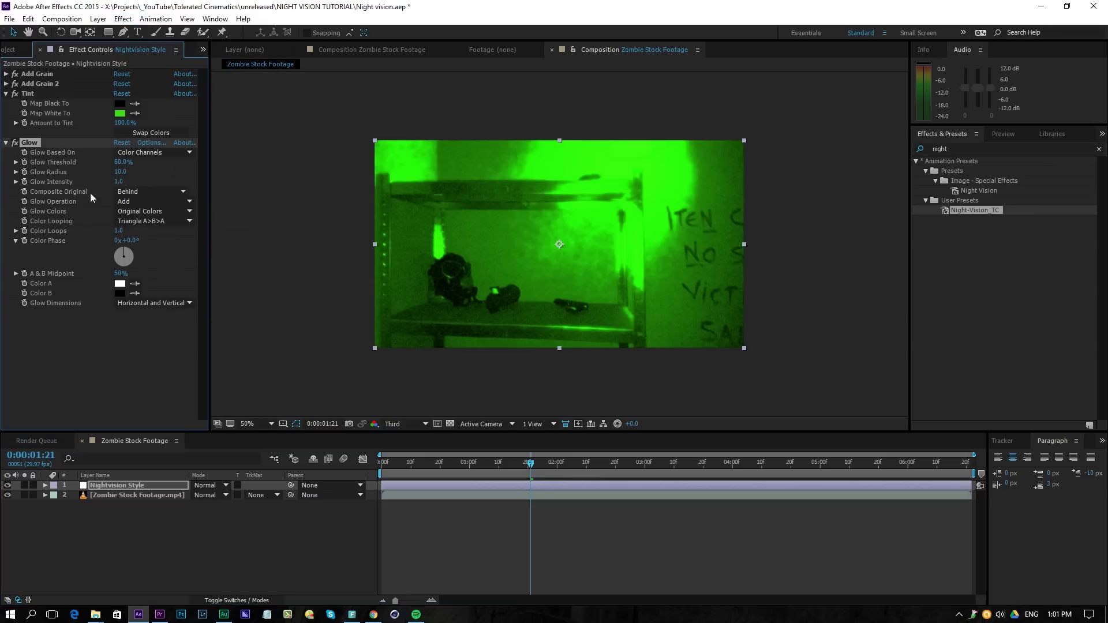
click(120, 172)
text(50)
key(Return)
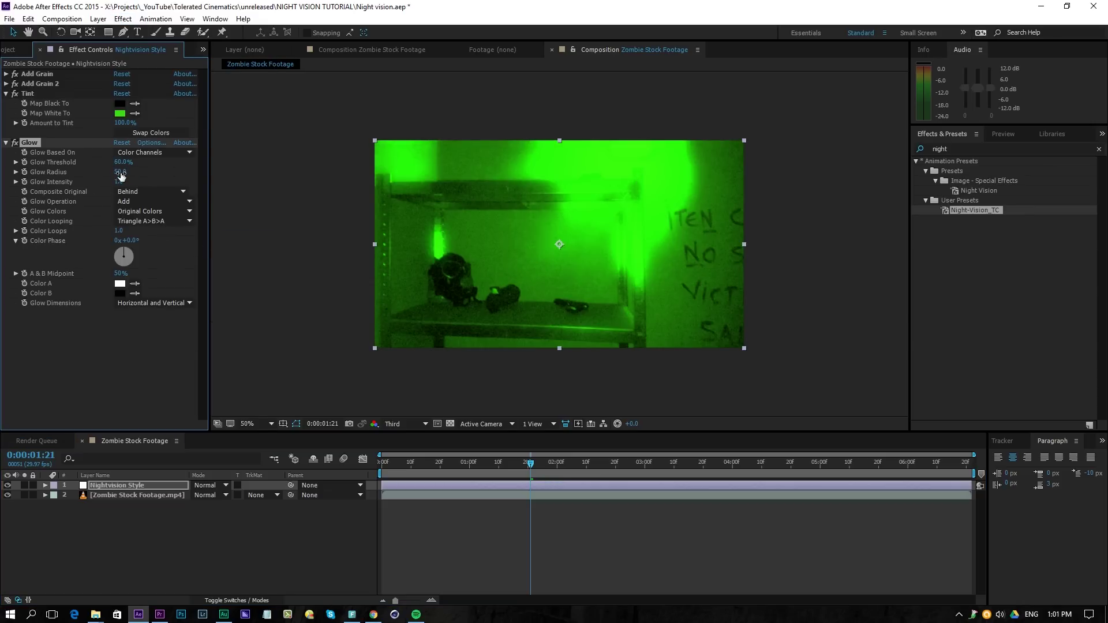
drag(117, 184, 101, 187)
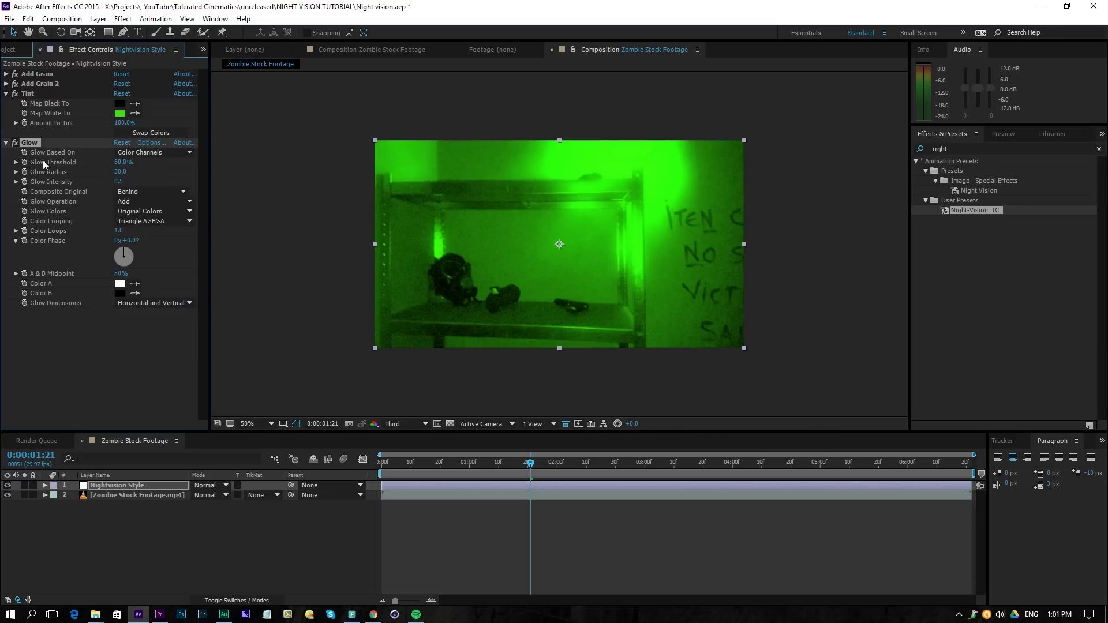
Step: Duplicate it as Glow 2 with radius 685, threshold 76.9% and intensity 0.2
key(ctrl+d)
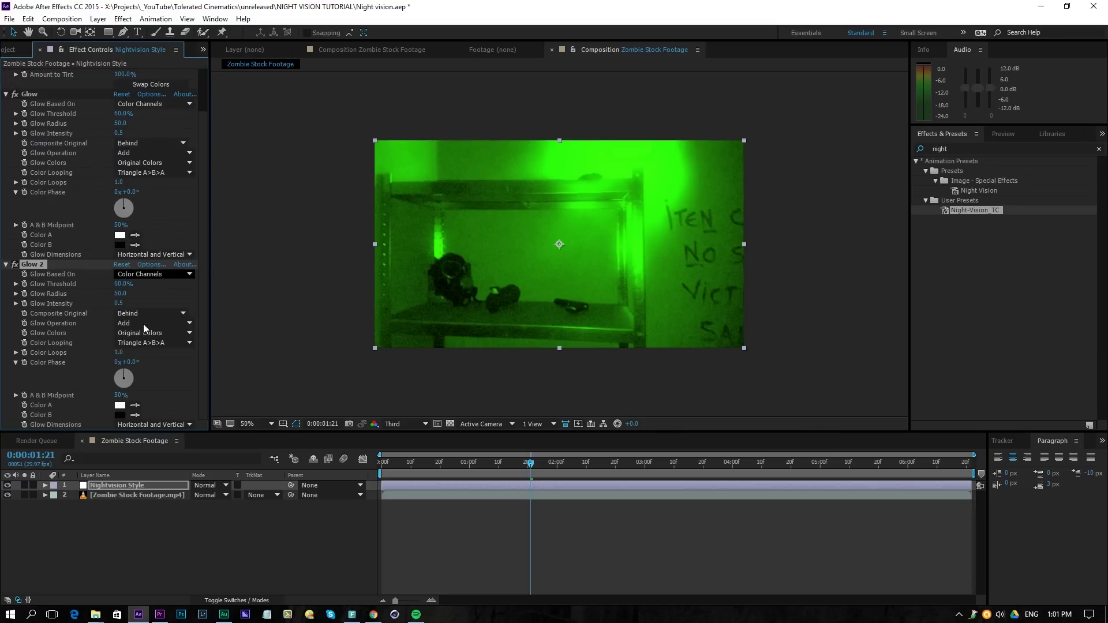
drag(123, 294, 297, 295)
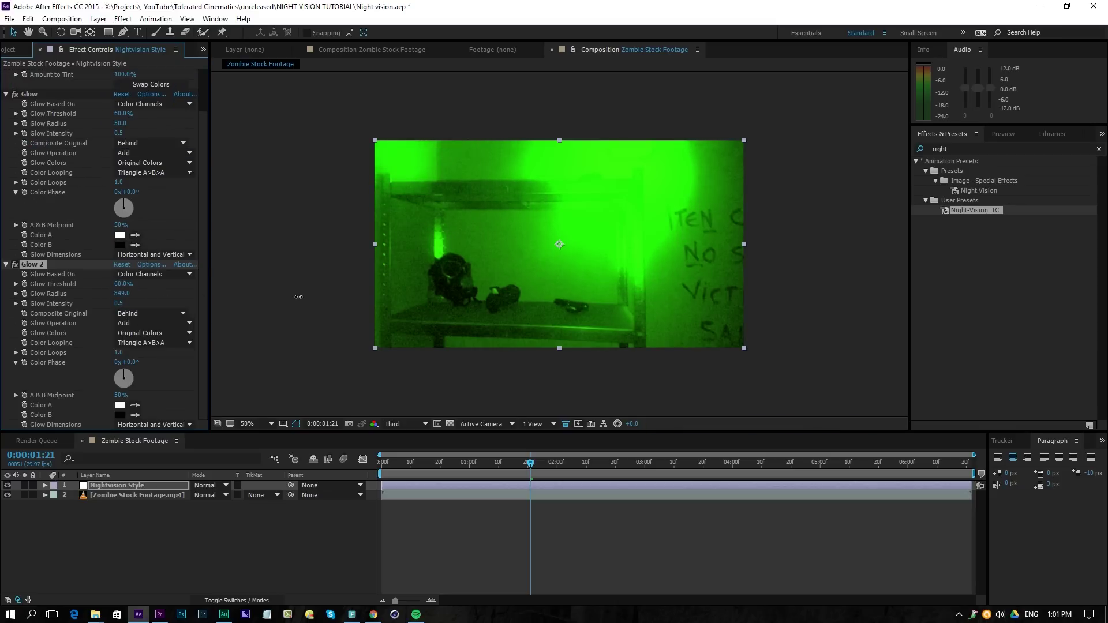
mouse_move(123, 284)
mouse_down()
mouse_move(139, 296)
mouse_move(111, 310)
mouse_up()
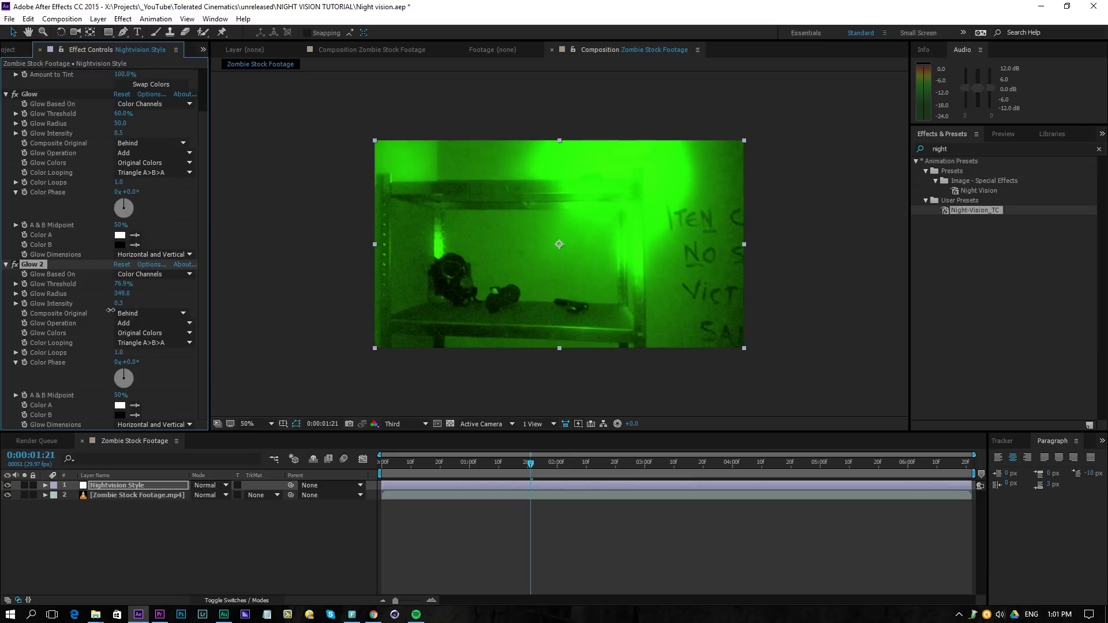
click(15, 265)
click(15, 264)
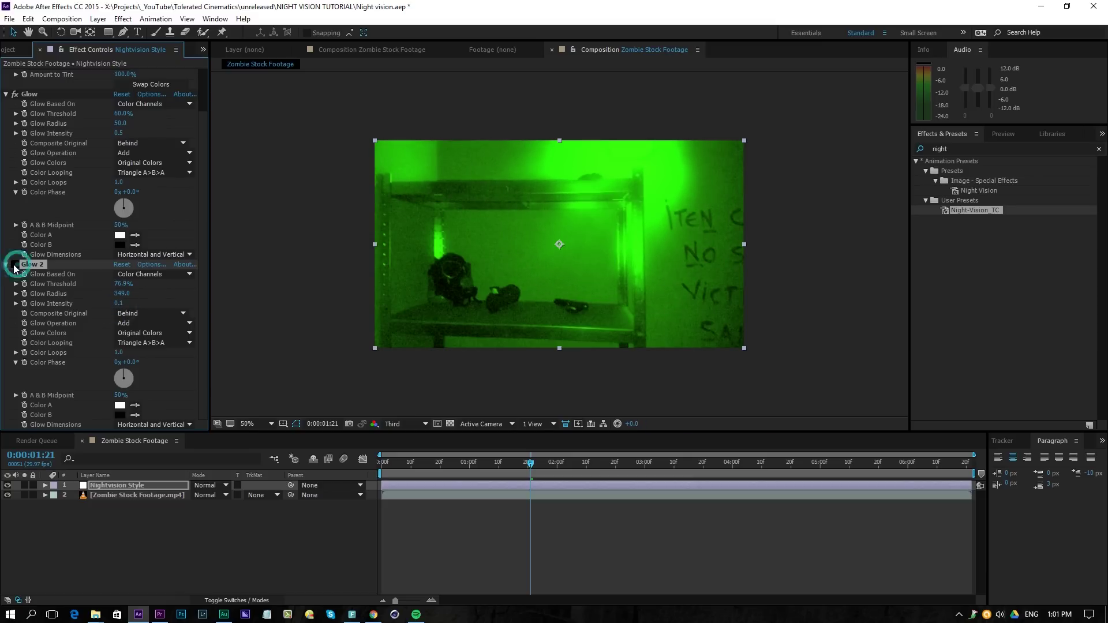
drag(123, 293, 310, 288)
drag(118, 304, 125, 306)
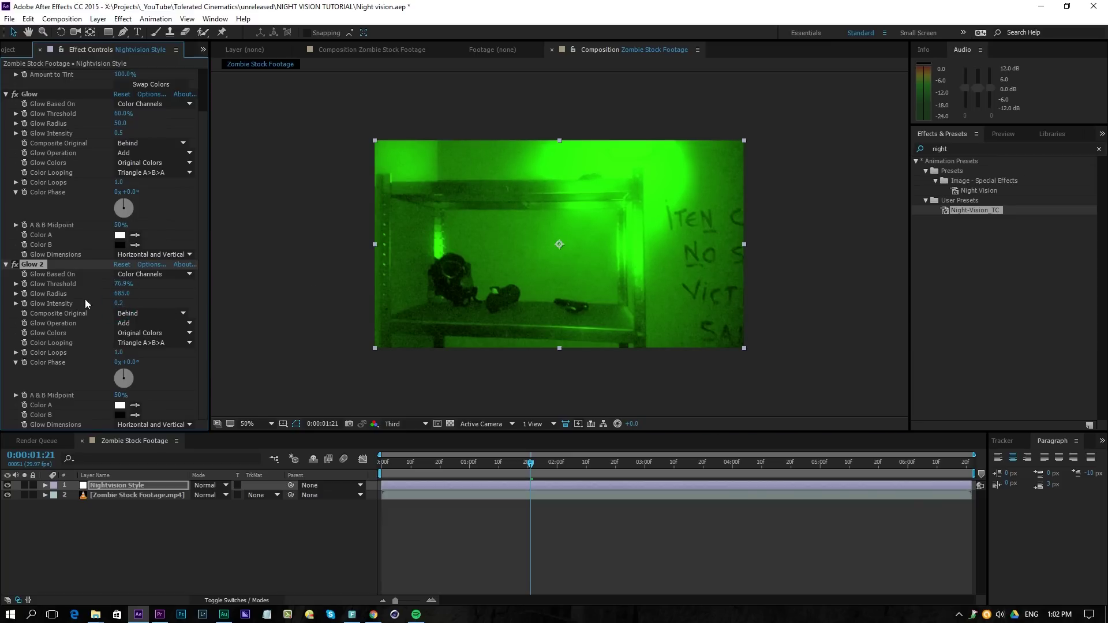
click(15, 265)
Step: Scrub through the glowing green footage and park the time at 0:00:02:00
click(414, 461)
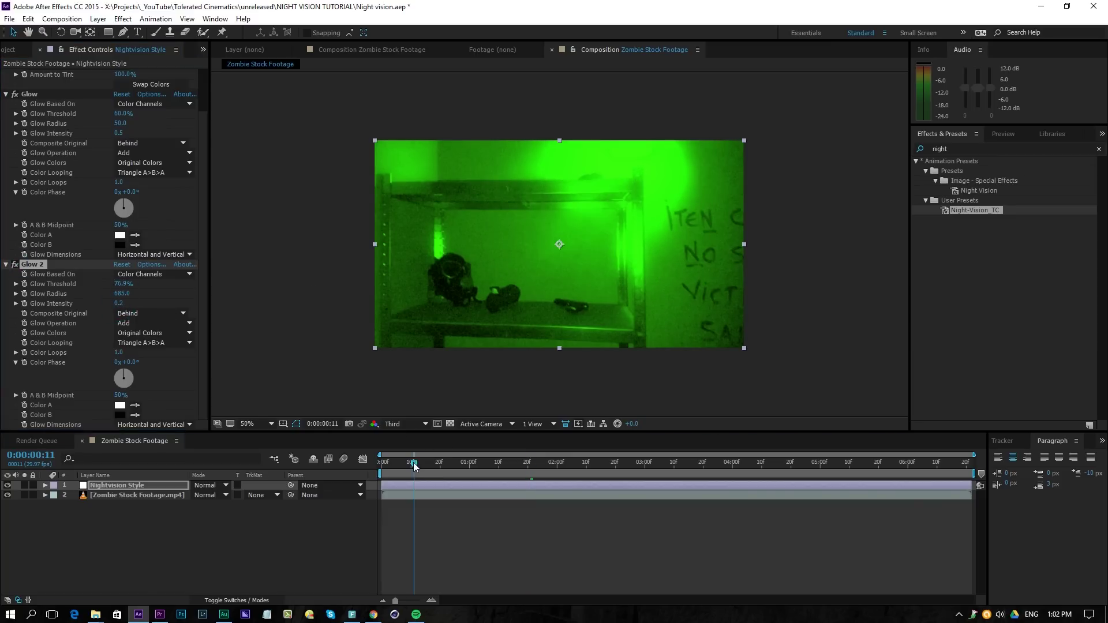
drag(563, 462, 868, 465)
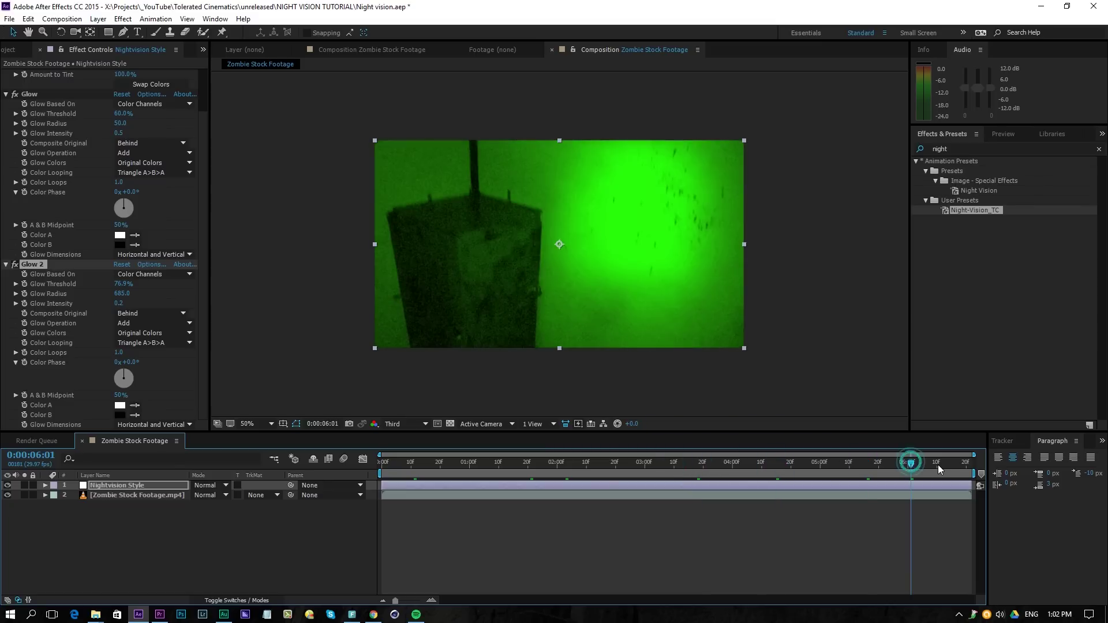
drag(868, 465, 859, 475)
click(679, 466)
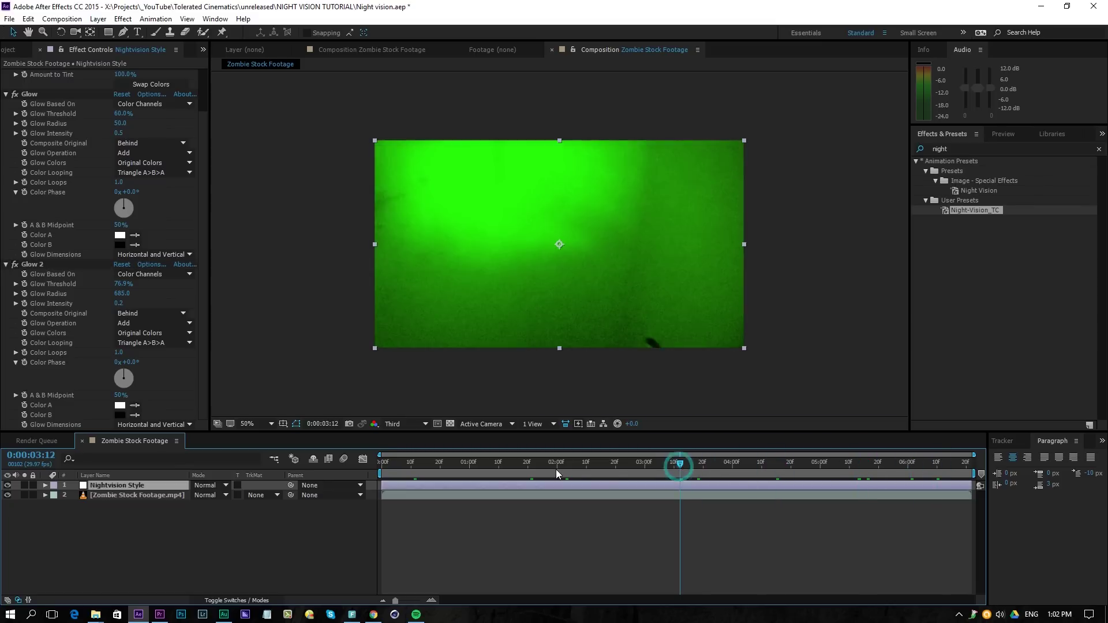
click(557, 474)
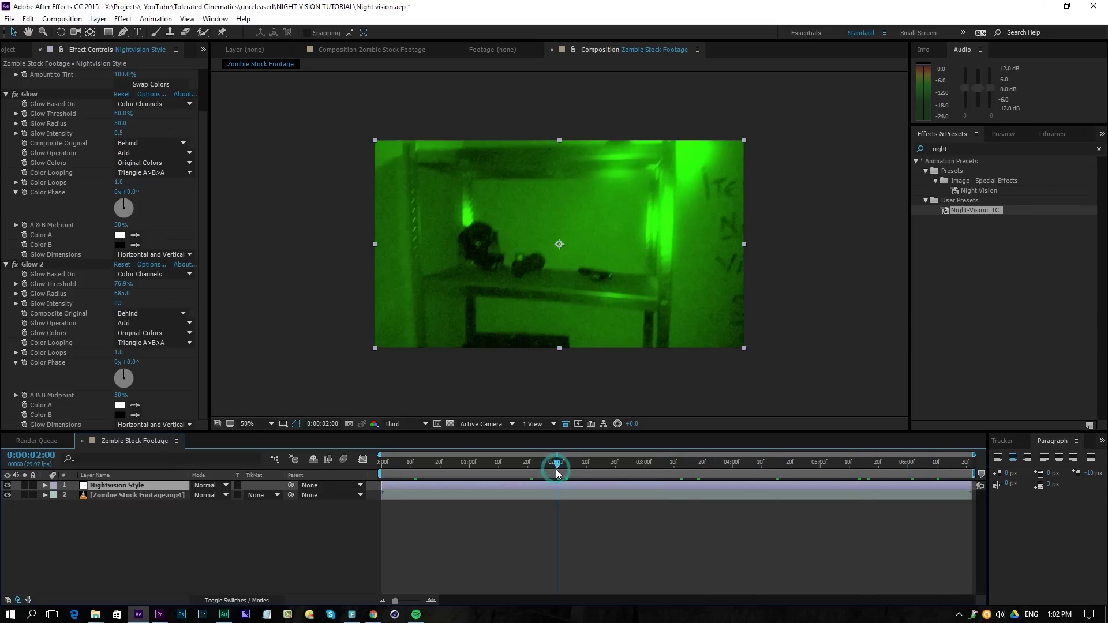
Step: Collapse the Glow 2, Glow and Tint effect settings
click(5, 264)
click(6, 143)
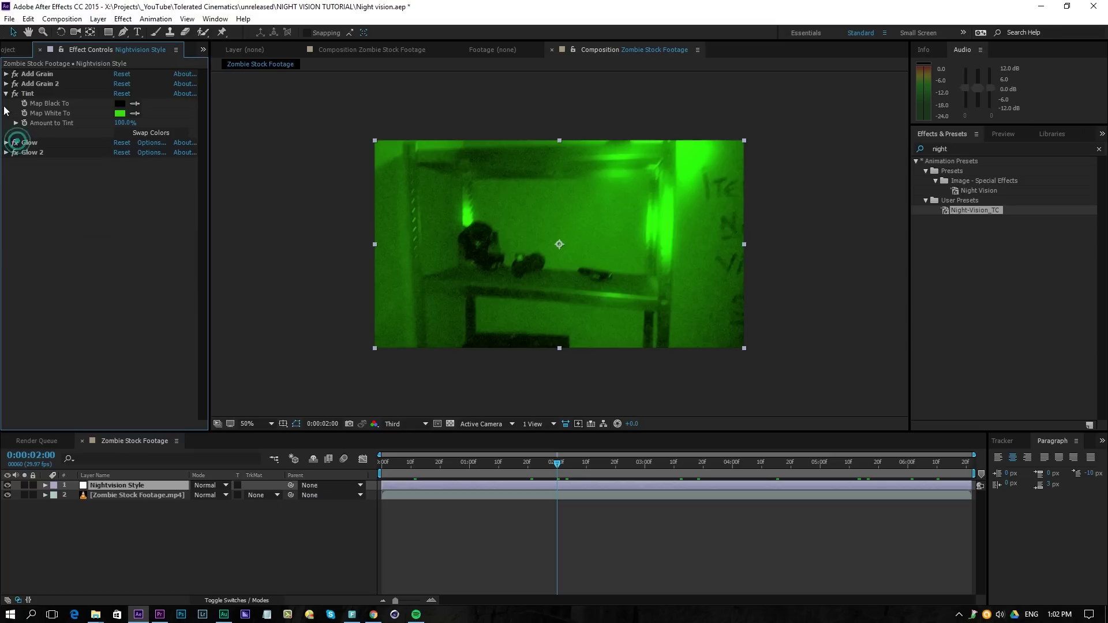
click(6, 94)
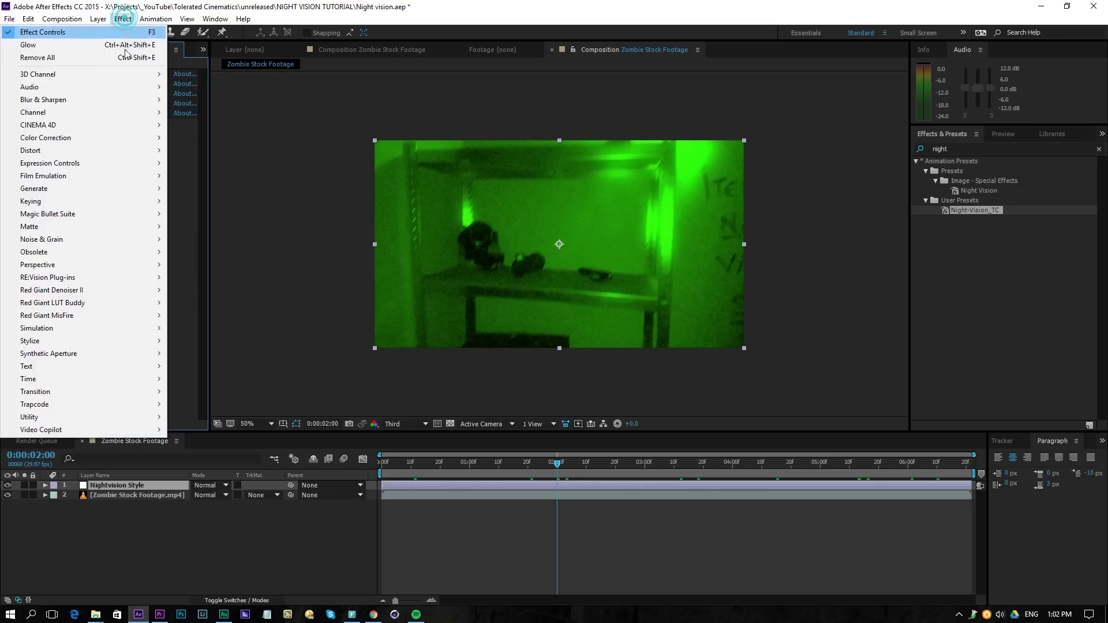
mouse_move(36, 391)
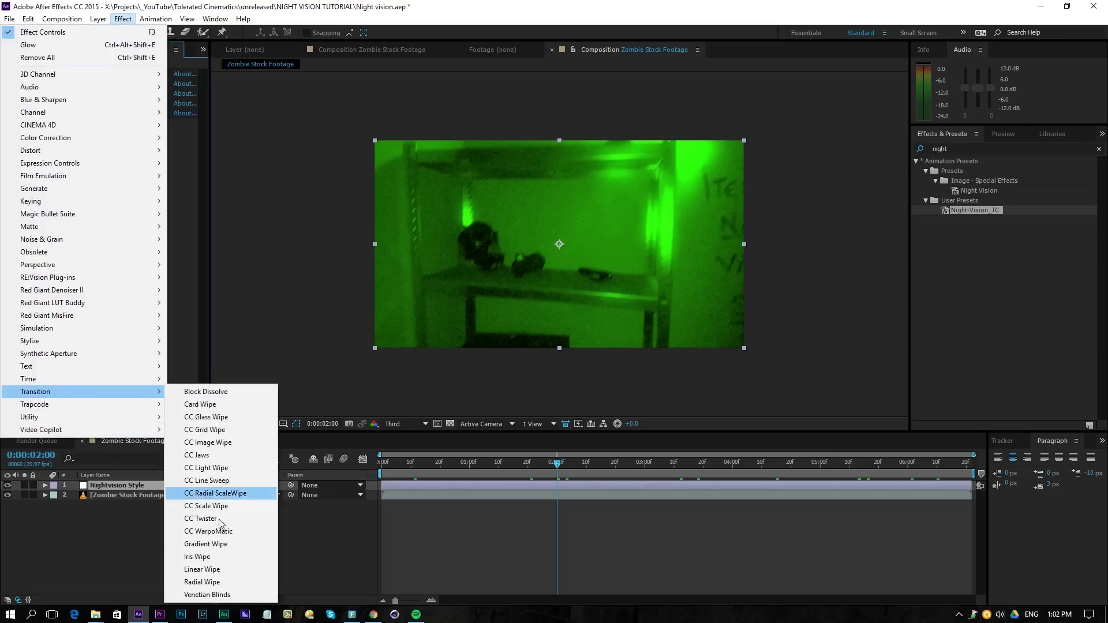
Step: Add Venetian Blinds with direction 90°, transition completion 10% and width 5
click(213, 596)
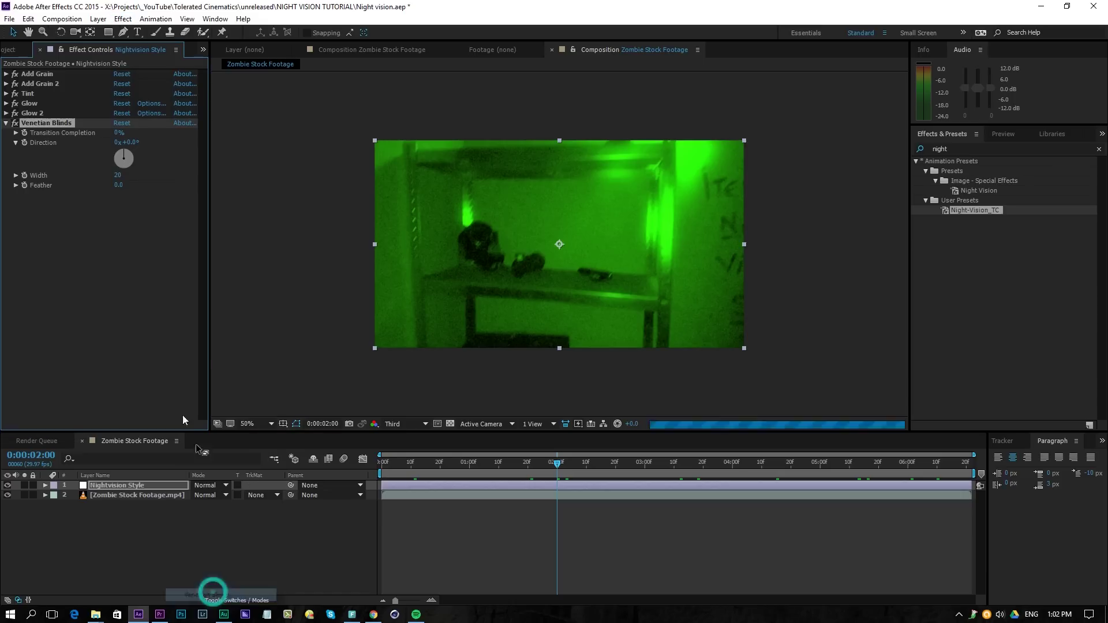
click(129, 142)
text(0)
key(Return)
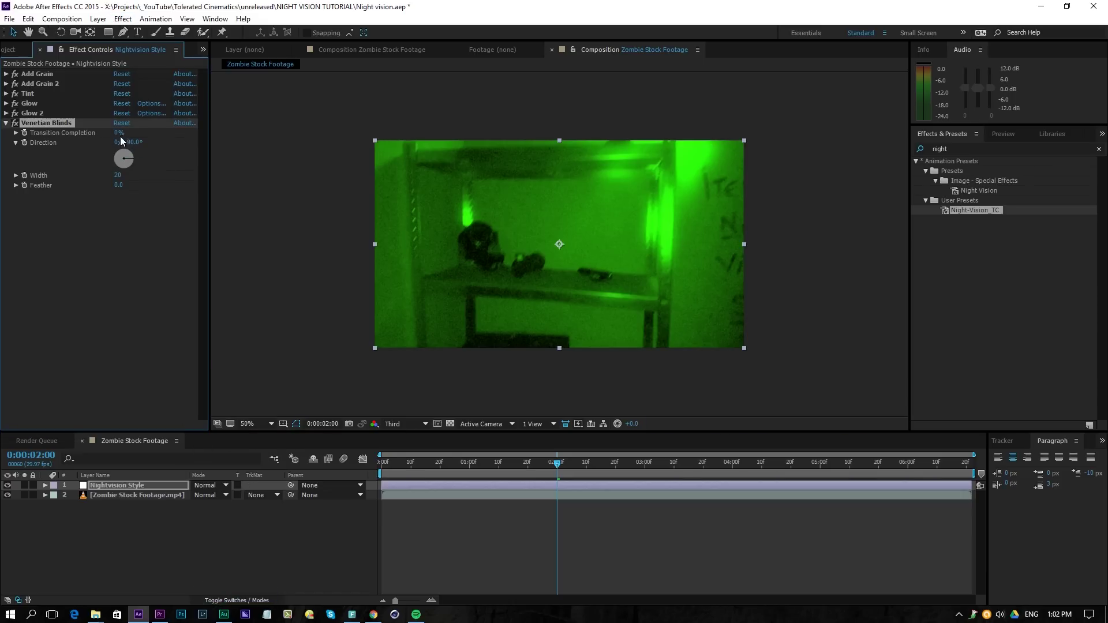
click(61, 139)
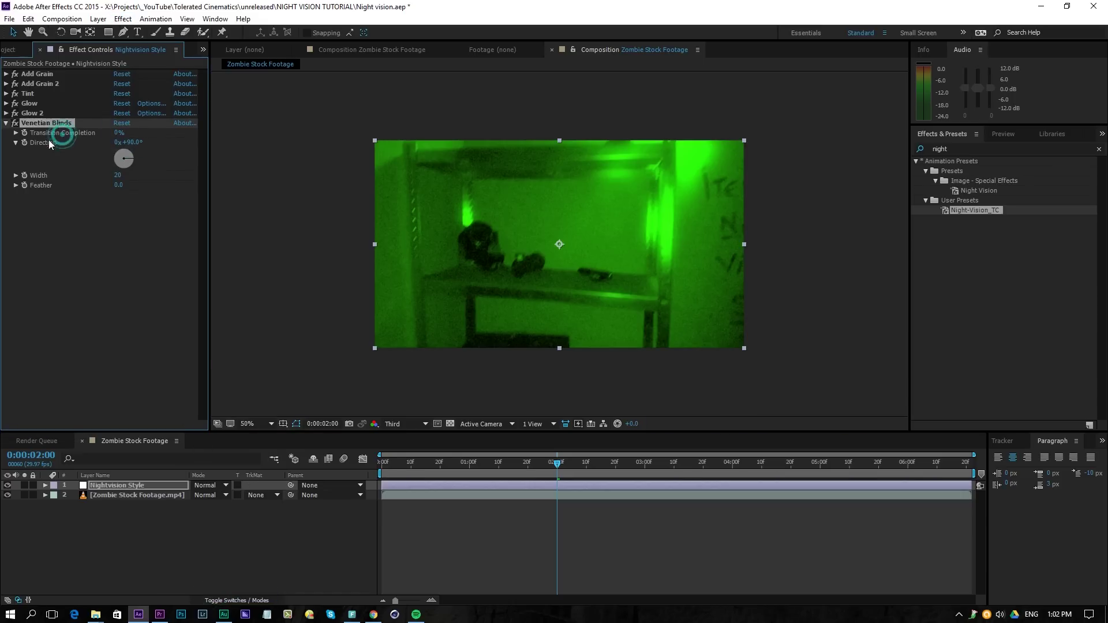
click(119, 133)
text(10)
key(Return)
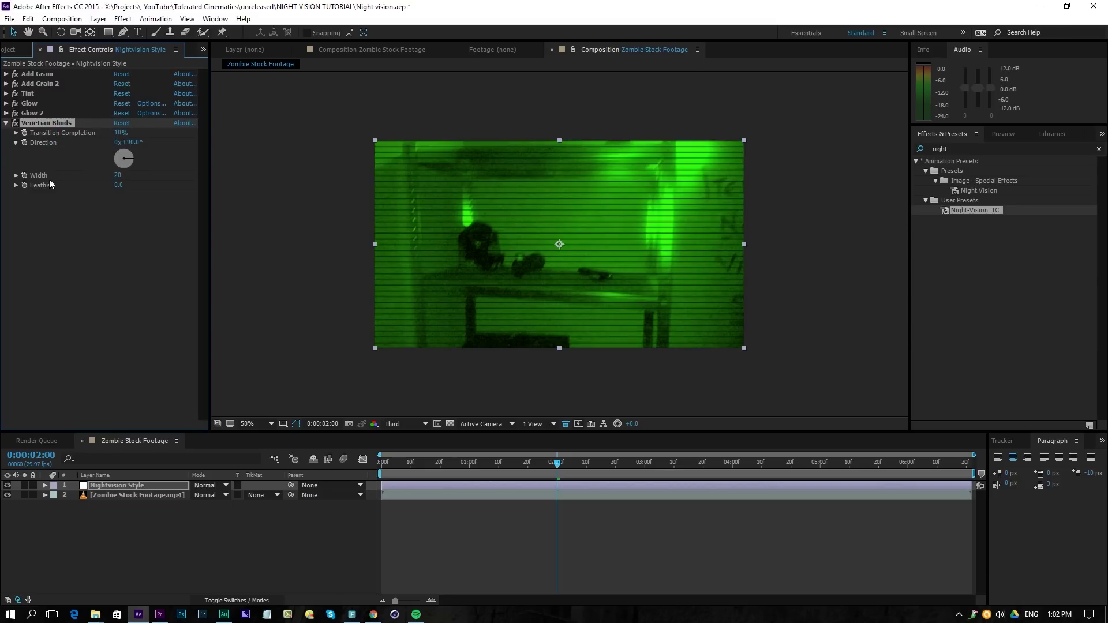
click(118, 177)
text(5)
key(Return)
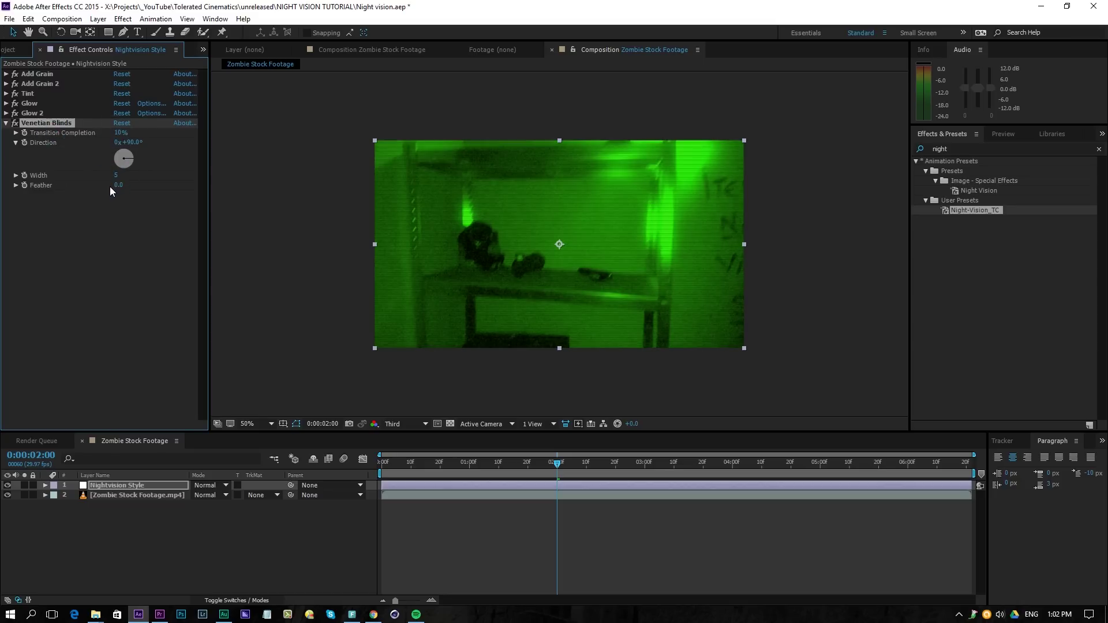
Step: Compare the scanlines at full and half size, toggling the effect off and on
key(period)
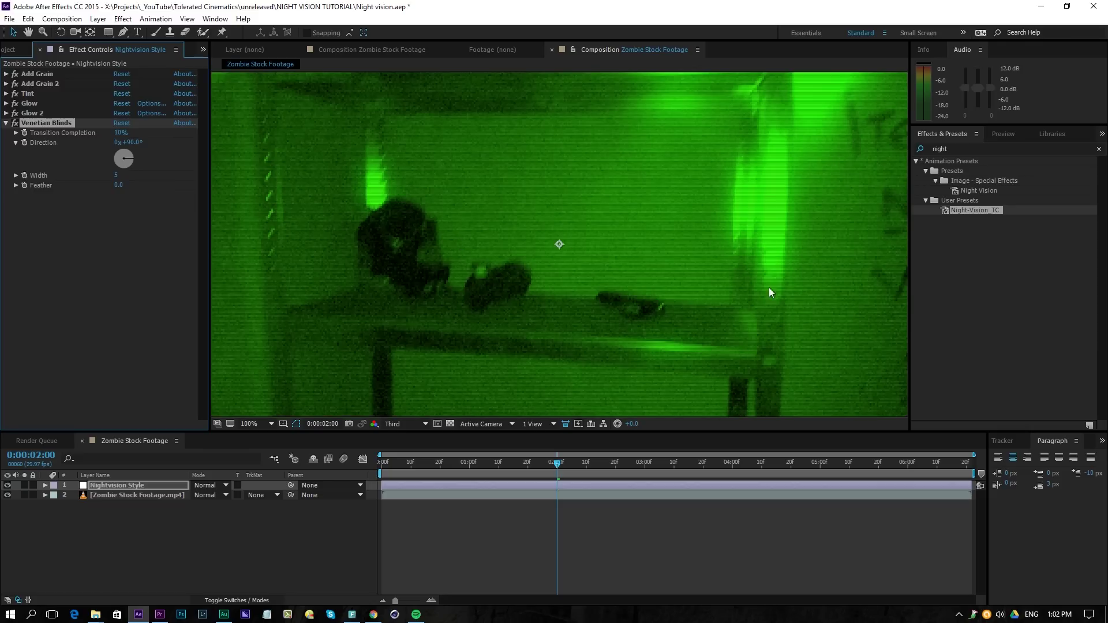
key(comma)
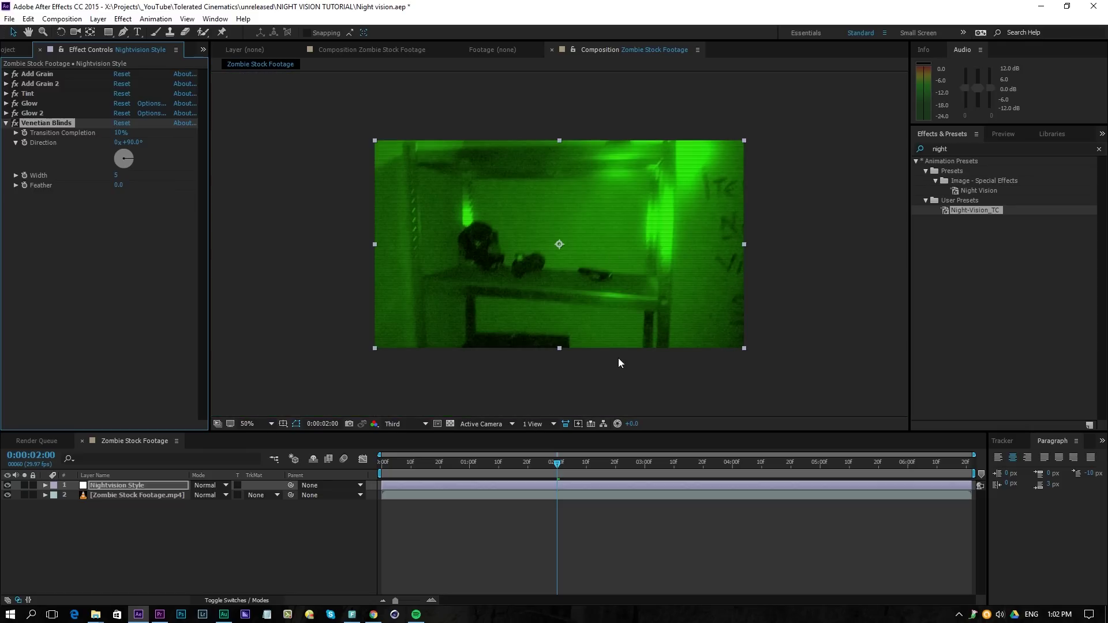
key(period)
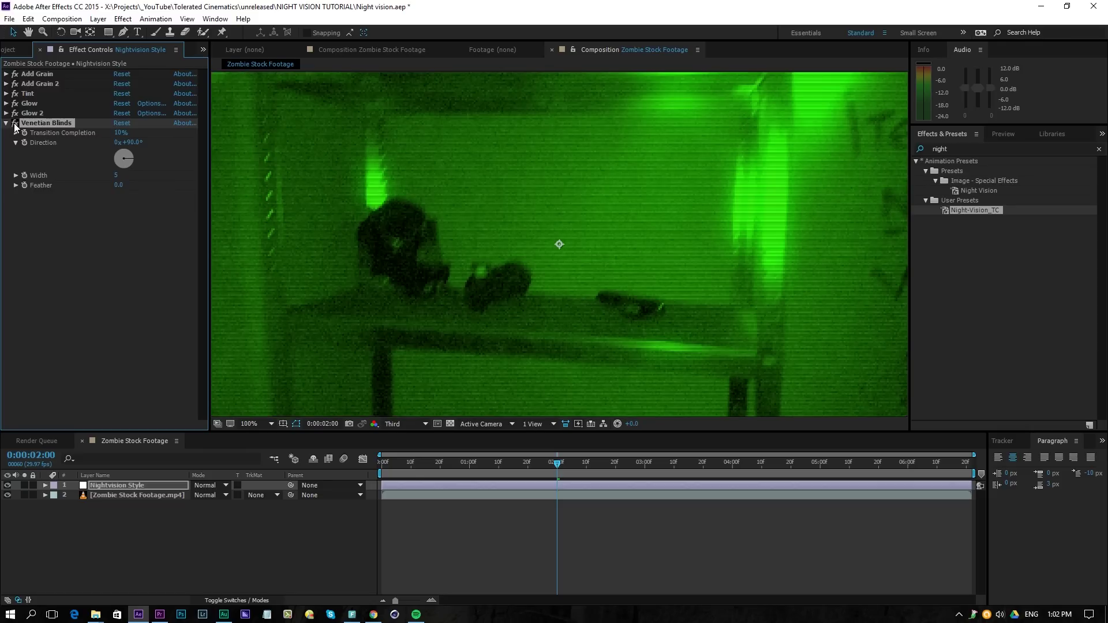
click(14, 123)
click(14, 124)
key(comma)
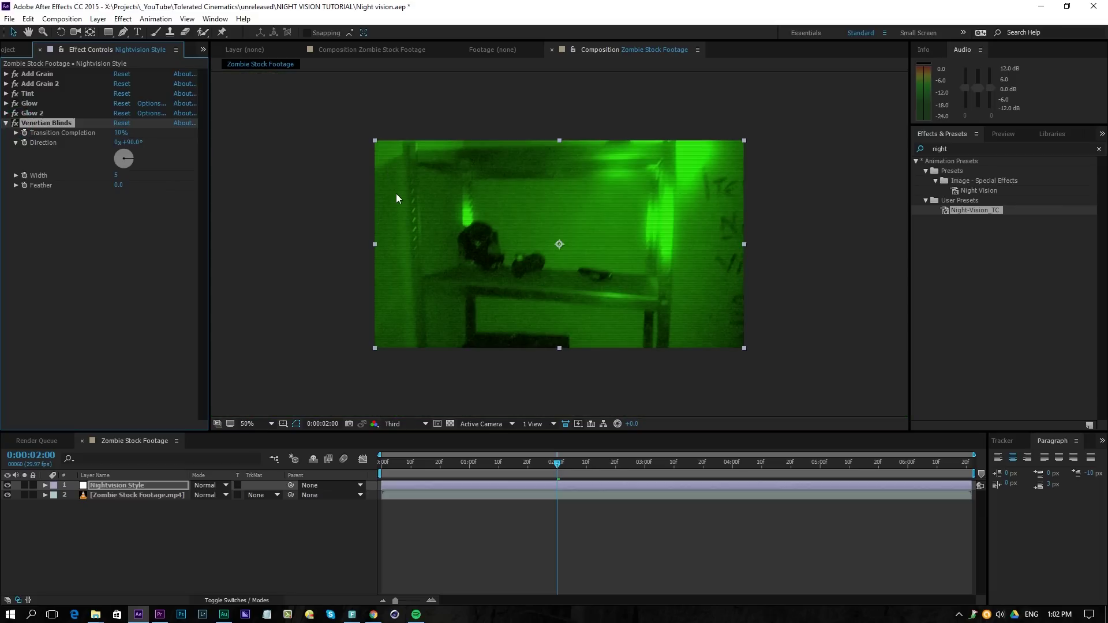
Step: Apply the Circle effect to the layer with Stencil Alpha blending mode
click(958, 149)
text(cir)
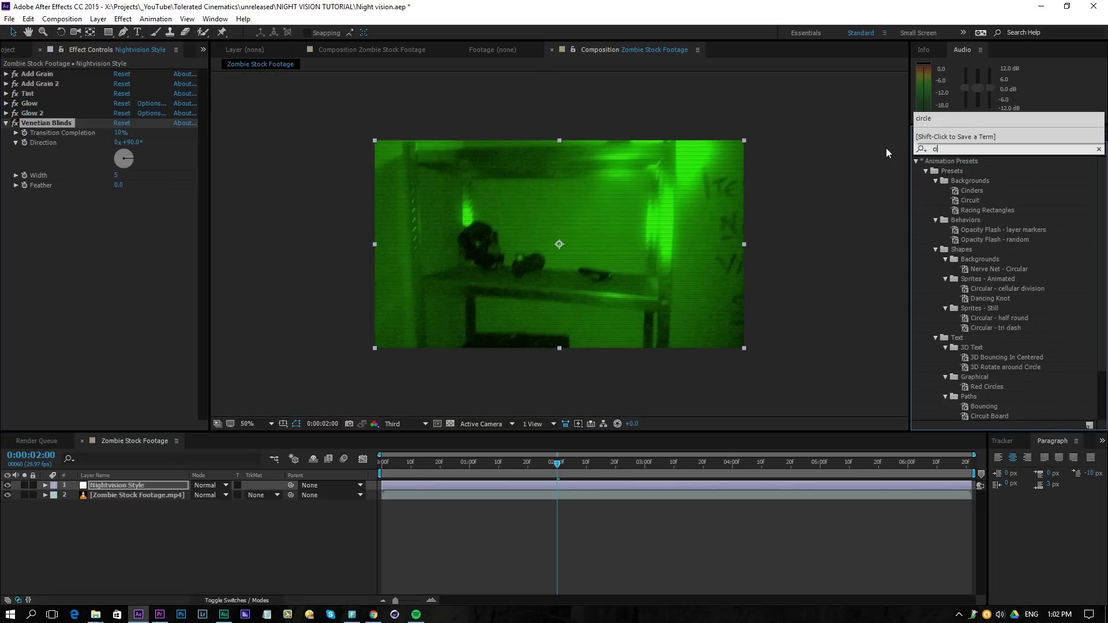
text(cl)
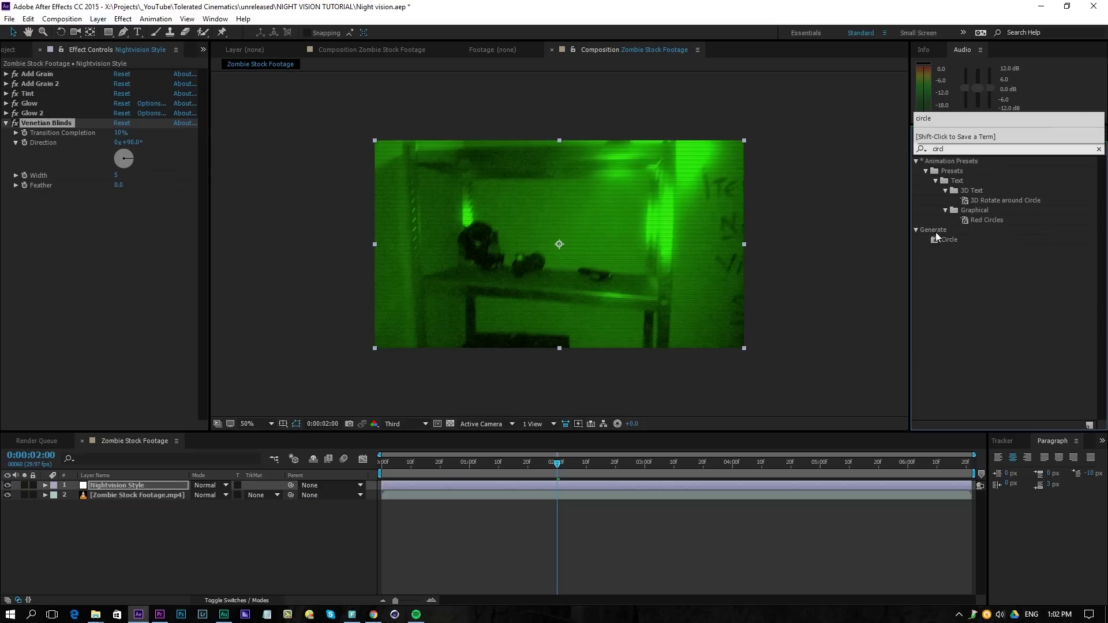
drag(947, 241, 528, 285)
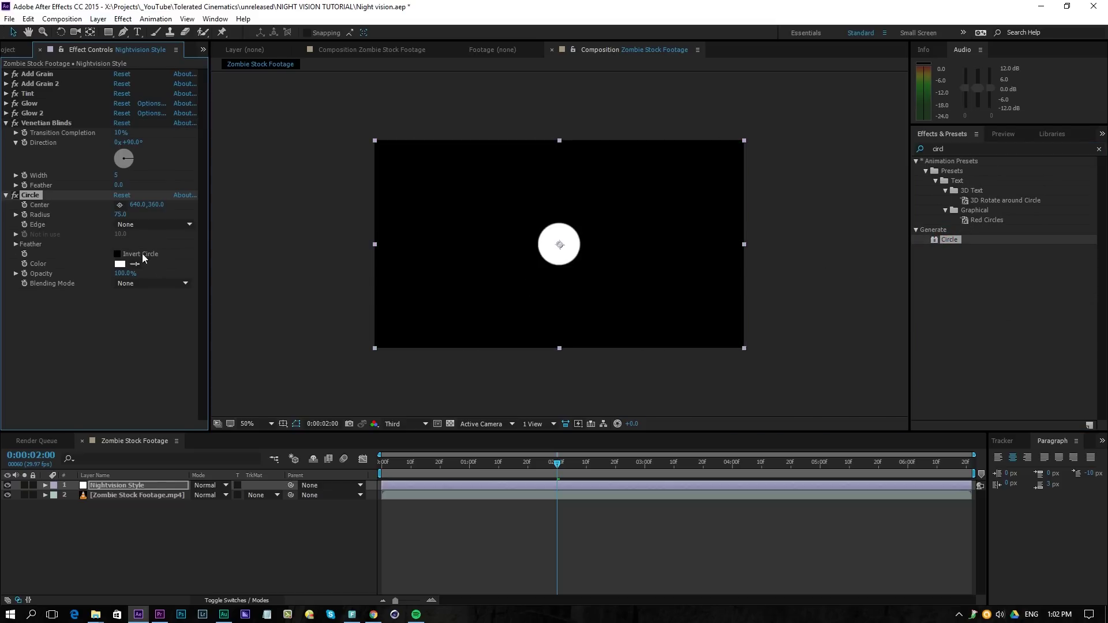
click(122, 284)
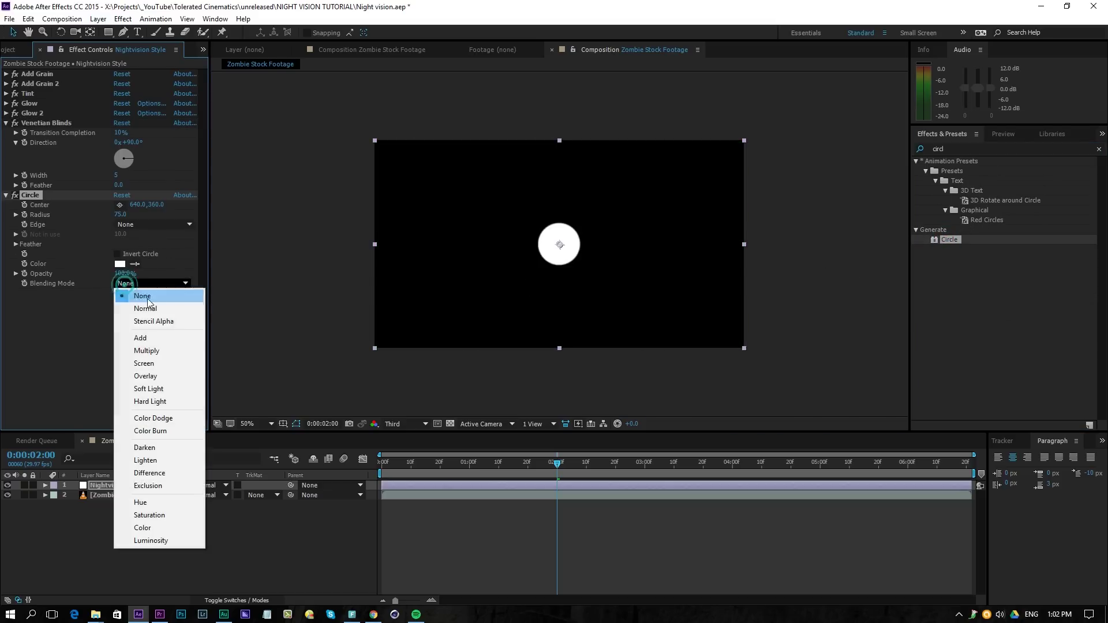
click(171, 326)
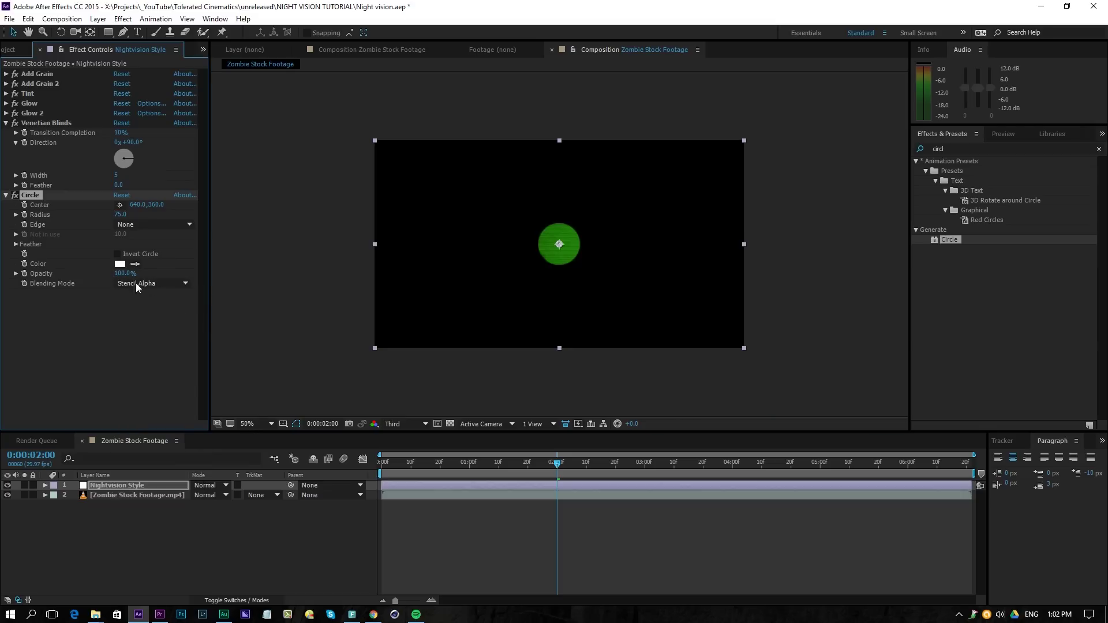
Step: Set the circle radius to 550 and outer edge feather to 350, then compare the vignette
drag(121, 217, 389, 242)
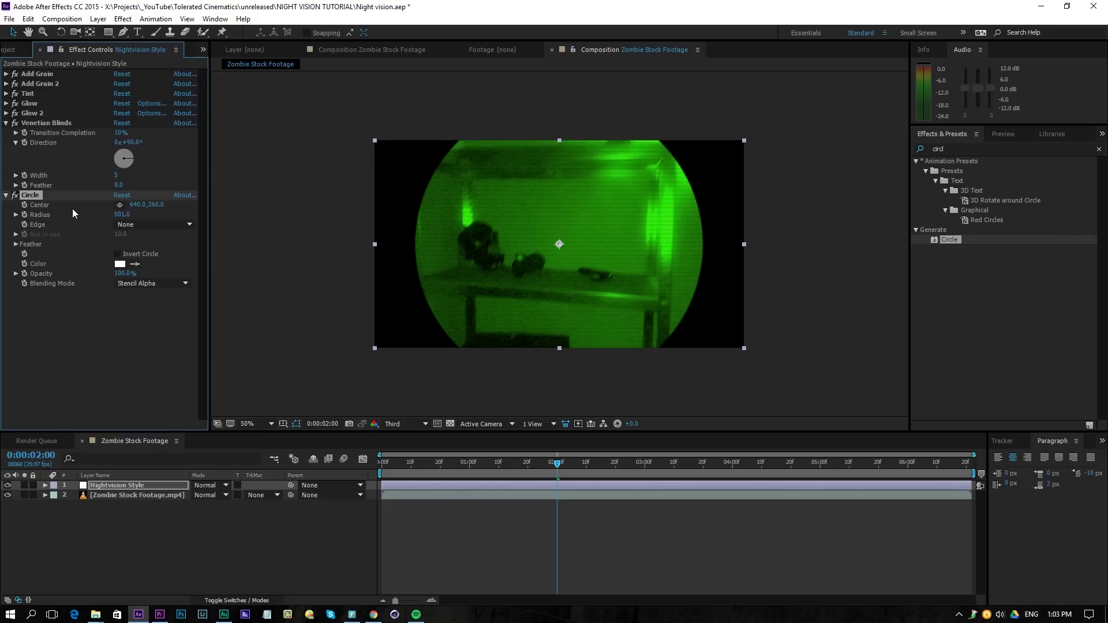
click(125, 215)
text(550)
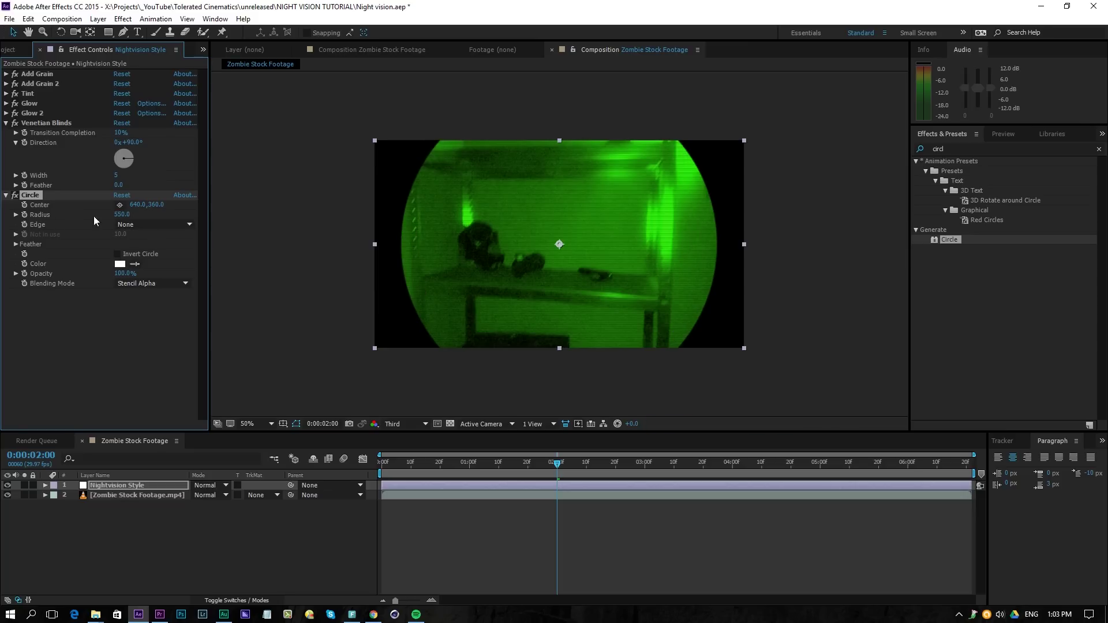
click(16, 244)
click(118, 254)
text(350)
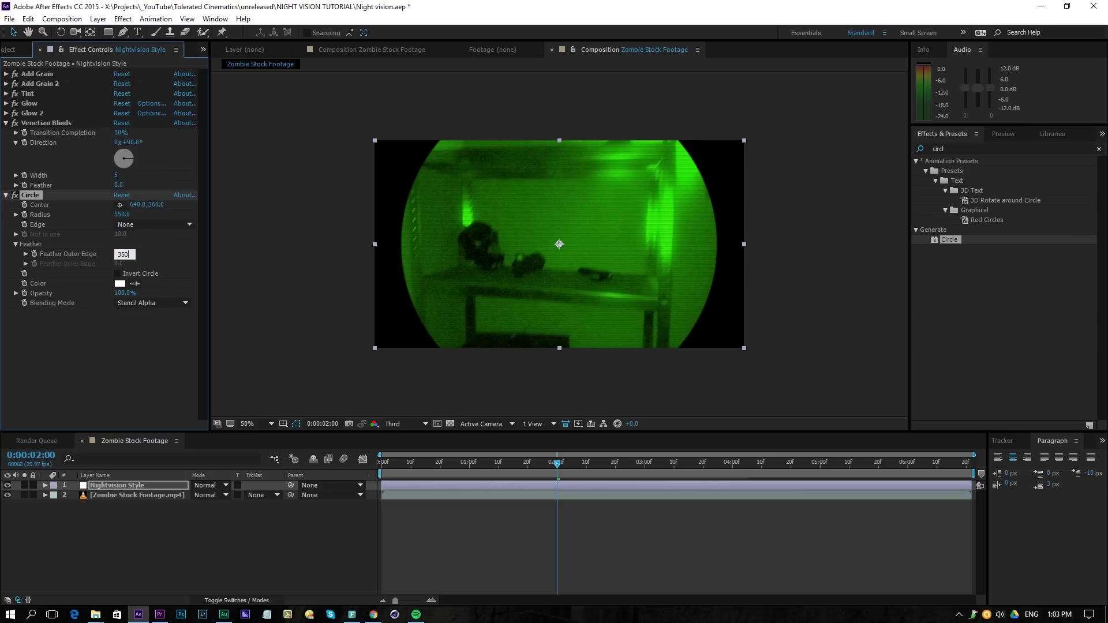
key(Return)
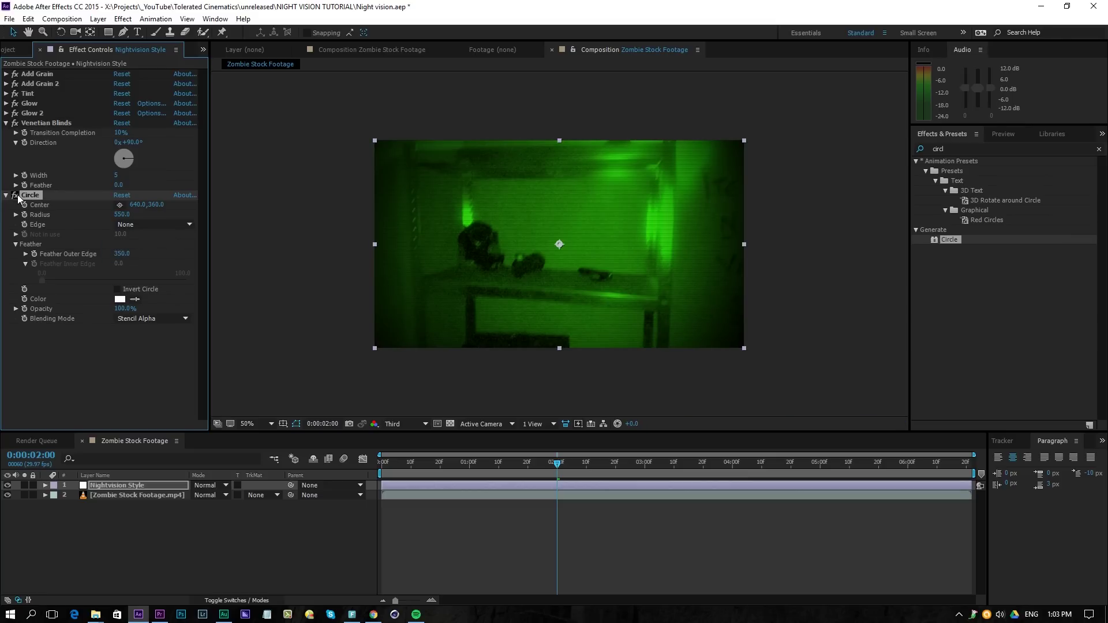
click(15, 195)
click(15, 196)
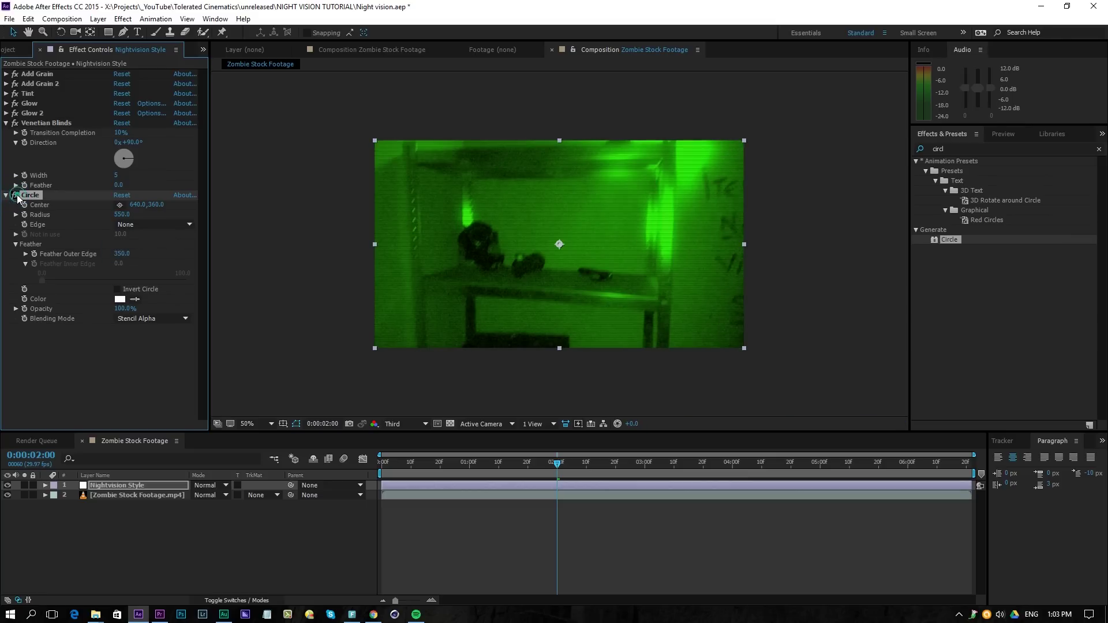
click(16, 195)
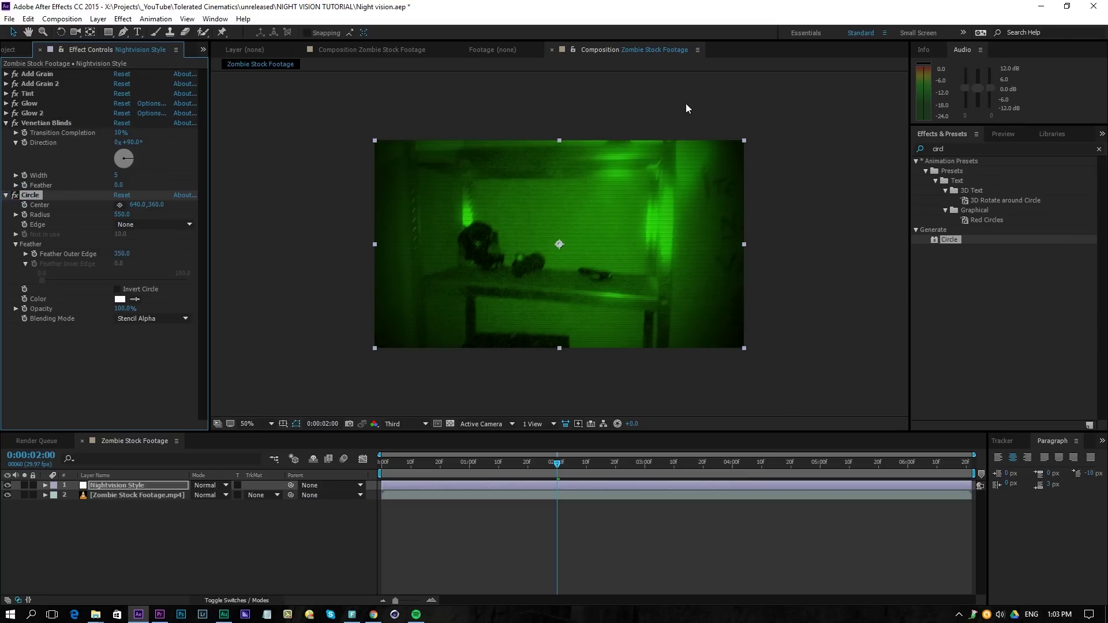
Step: Move Glow below the Circle vignette, compare it on and off, and shrink Circle radius to 509
click(32, 113)
mouse_move(32, 104)
mouse_down()
mouse_move(45, 330)
mouse_move(47, 93)
mouse_up()
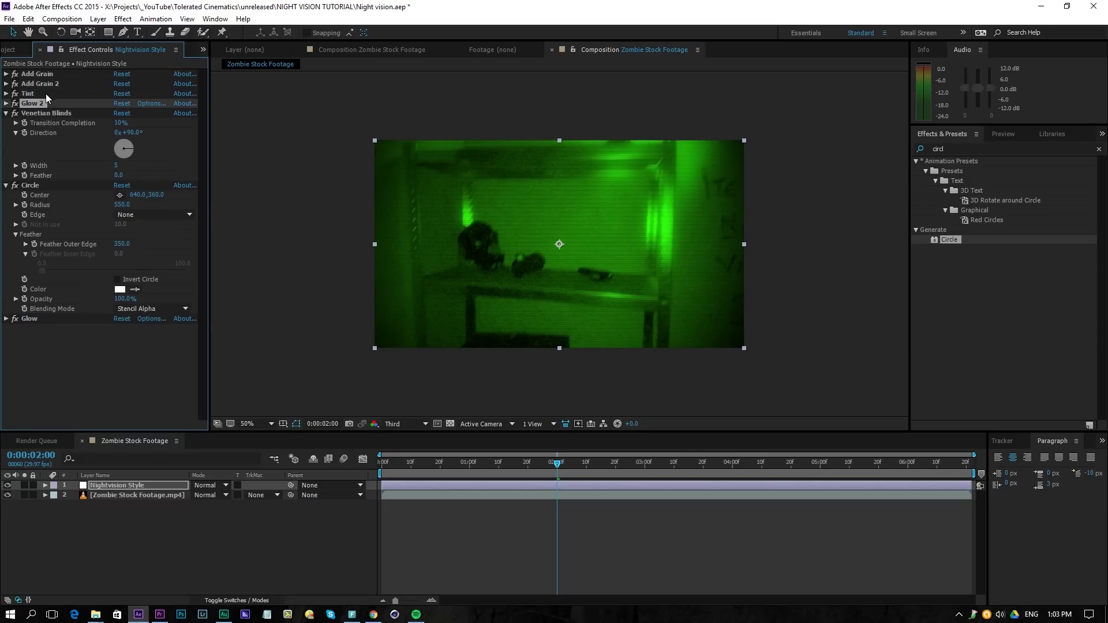
click(29, 319)
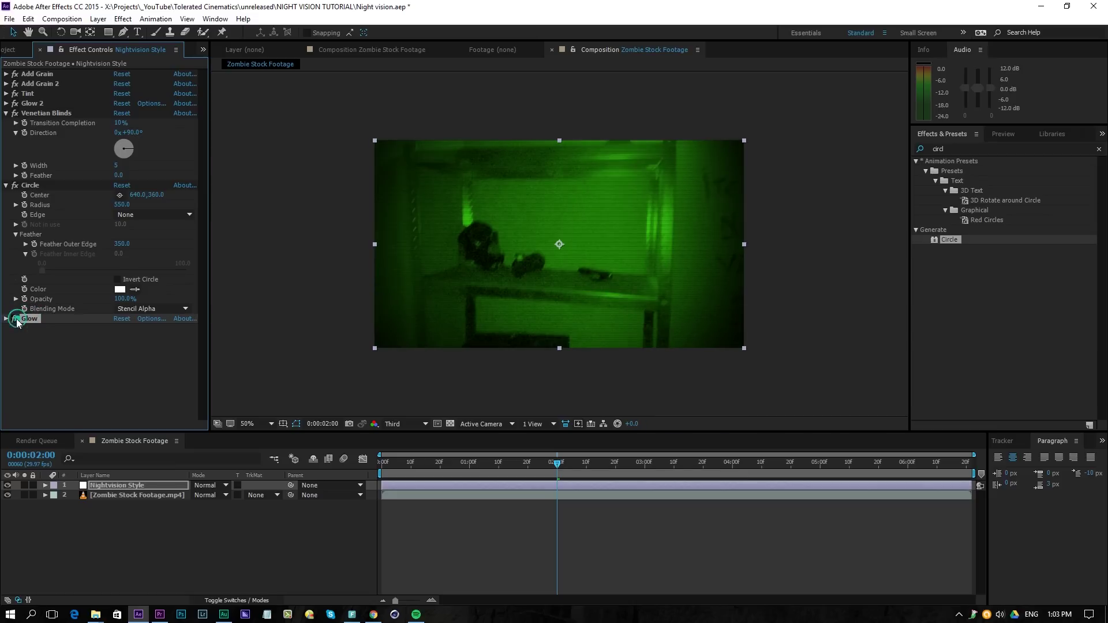
click(15, 321)
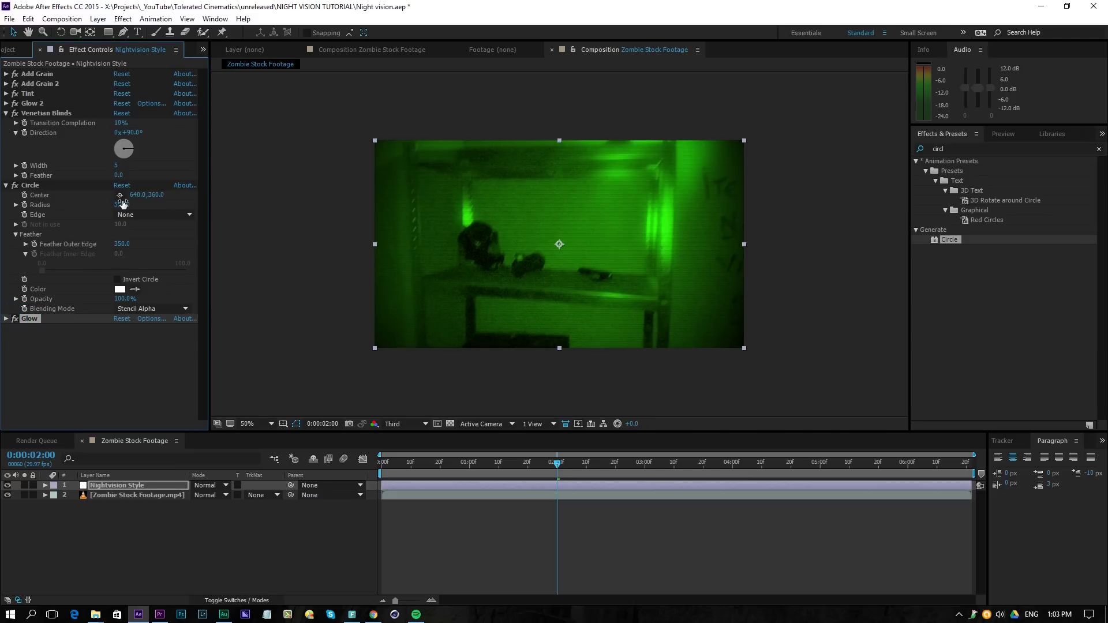
drag(120, 203, 100, 205)
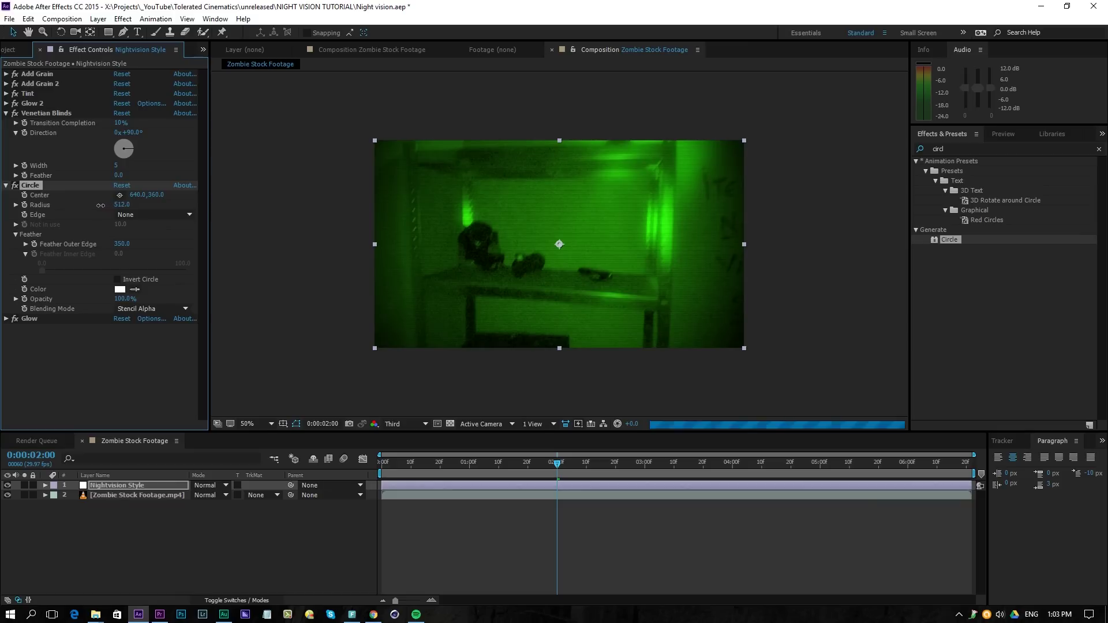
click(75, 337)
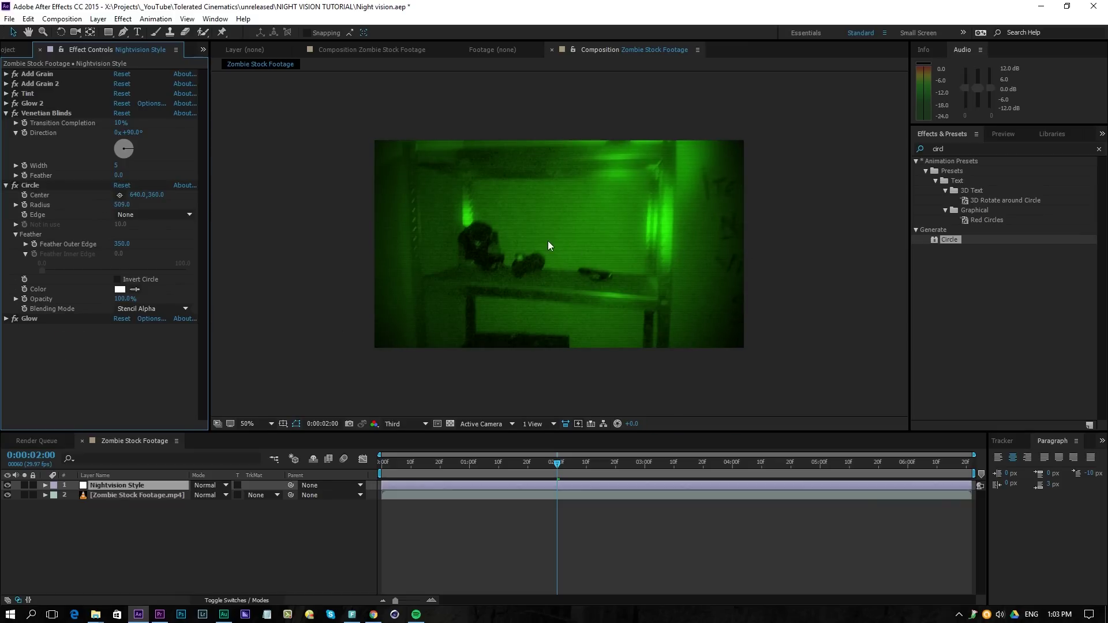
Step: Play back the vignetted green night-vision footage as a preview
key(space)
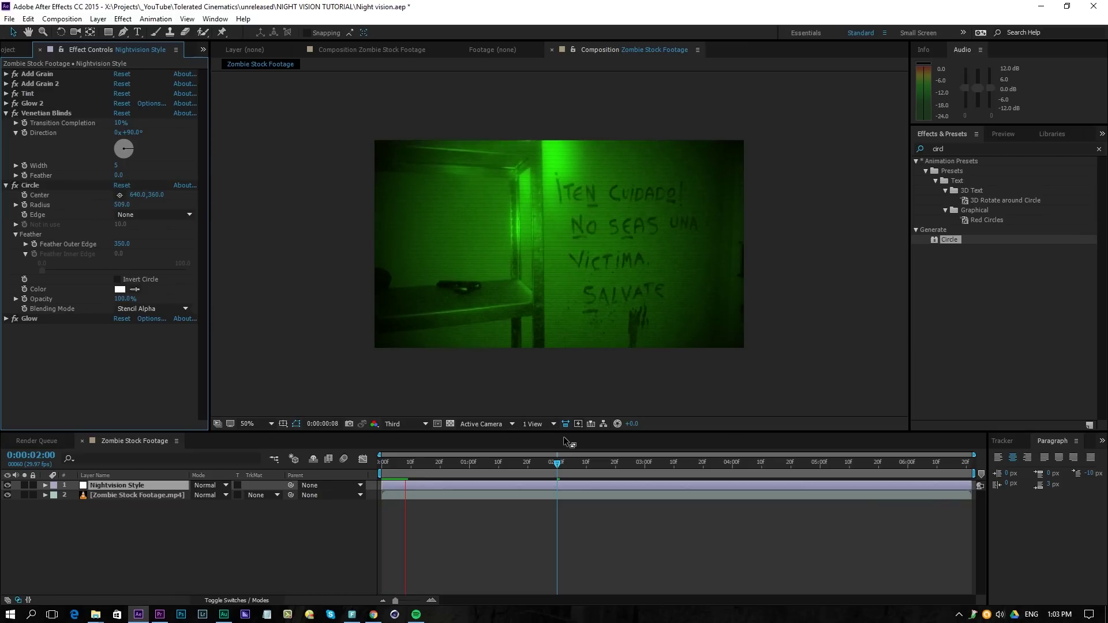